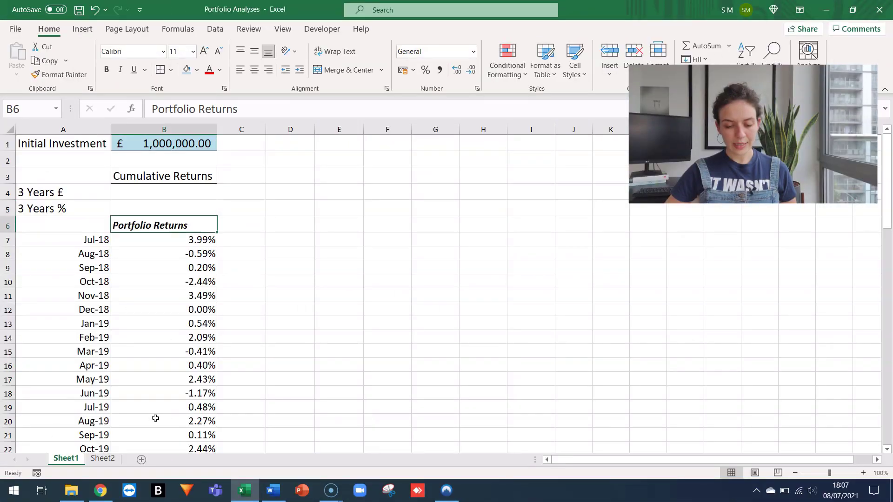
key("Down")
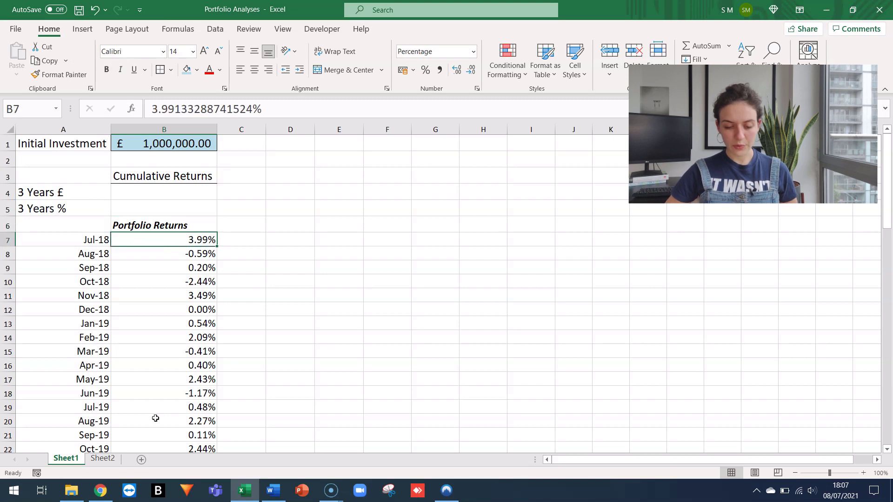
- Review the monthly returns from Jul-18 to Jun-21 and the £1,000,000 initial investment in B1
key("Left")
key("ctrl+Down")
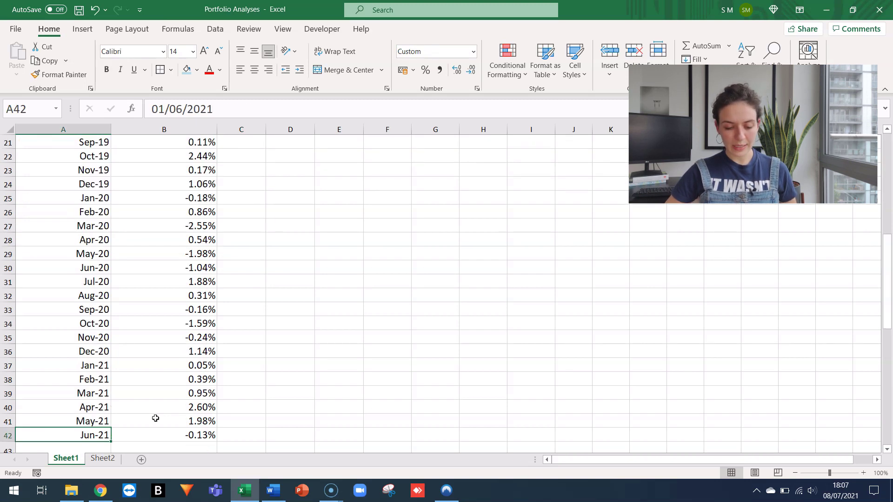
key("Down")
key("Up")
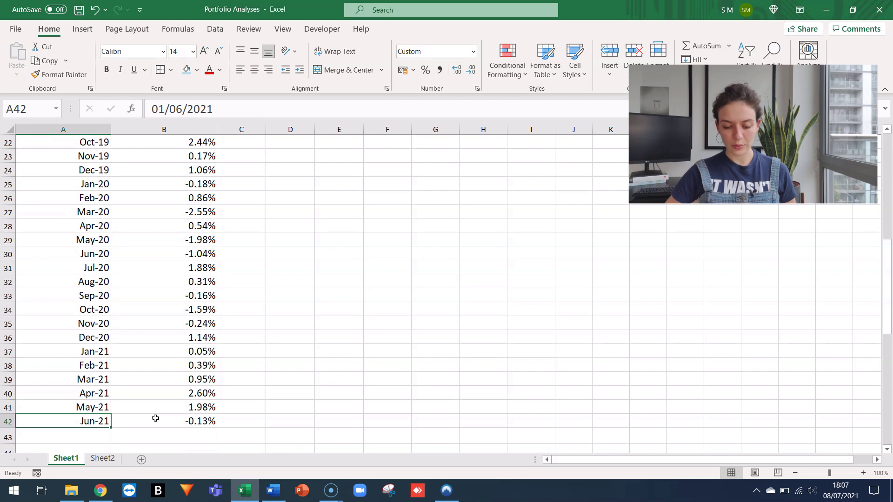
key("ctrl+Up")
key("ctrl+Up")
key("ctrl+Up")
key("ctrl+Up")
key("Right")
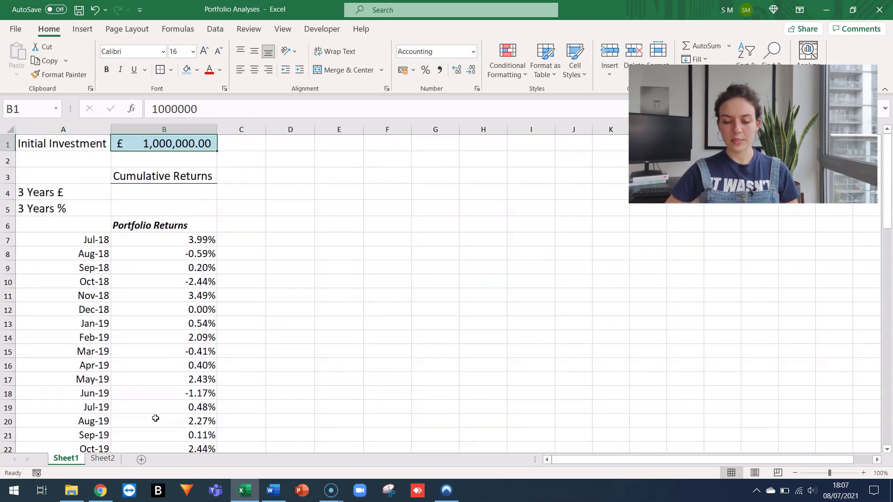
key("Left")
key("Right")
key("Down")
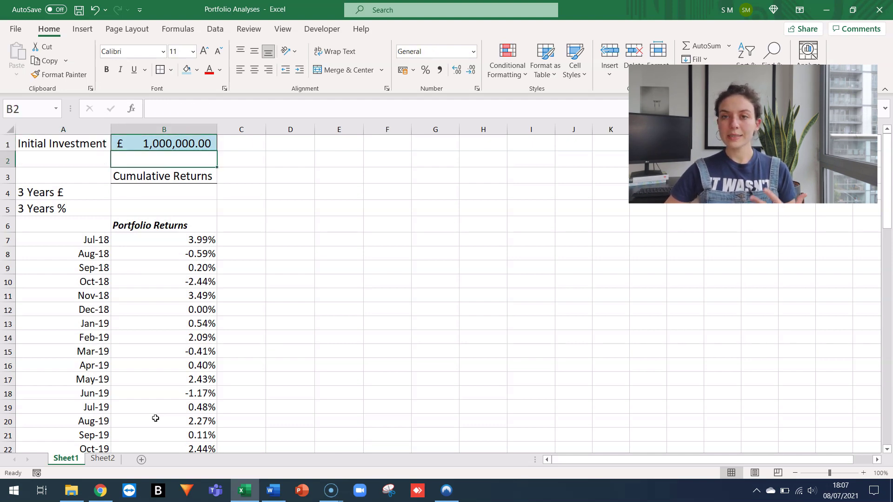
key("Down")
key("Down")
key("Up")
key("Up")
key("Up")
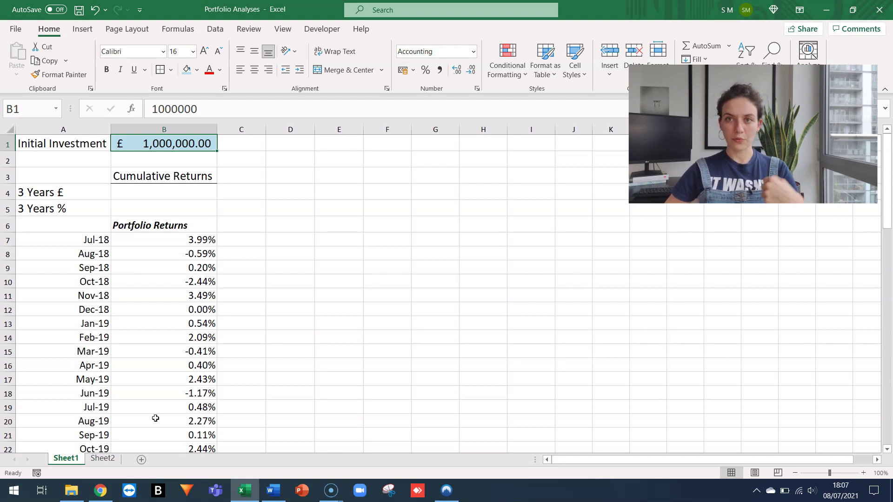
key("Down")
key("Down")
key("Down")
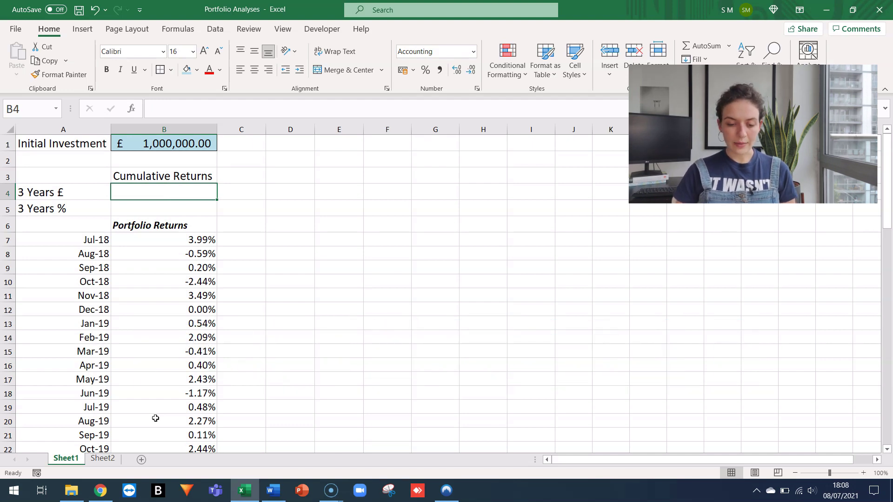
- Enter =FVSCHEDULE(B1,B7:B42) in B4 to compound the investment over the monthly returns
type("=")
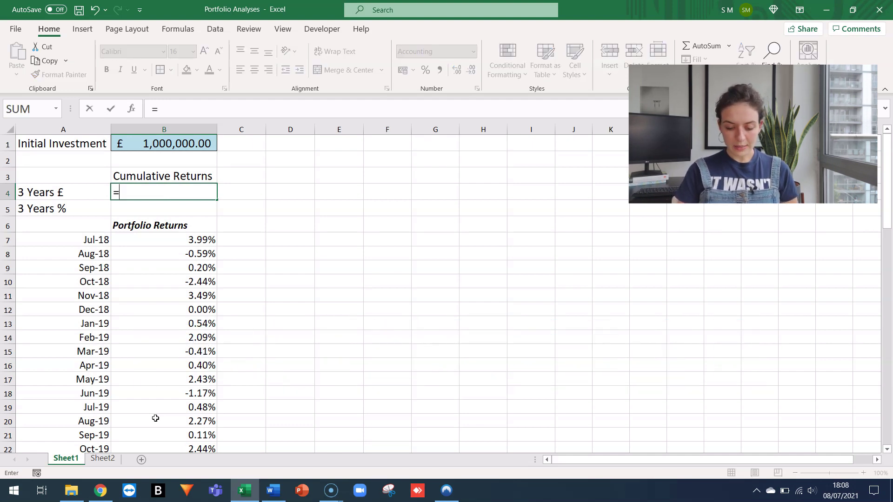
type("fv")
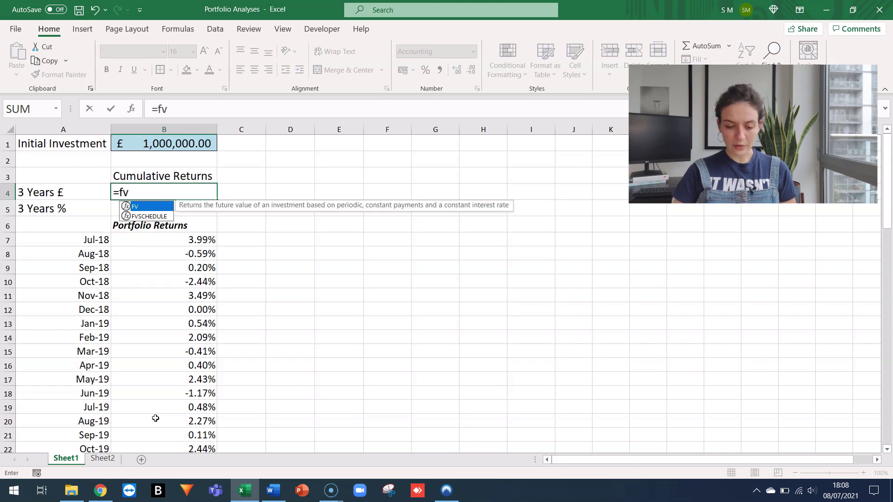
type("sc")
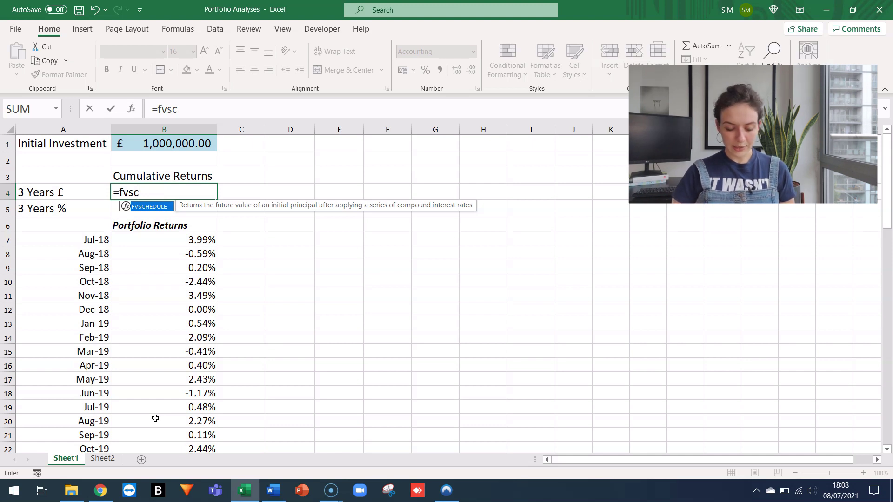
key("Tab")
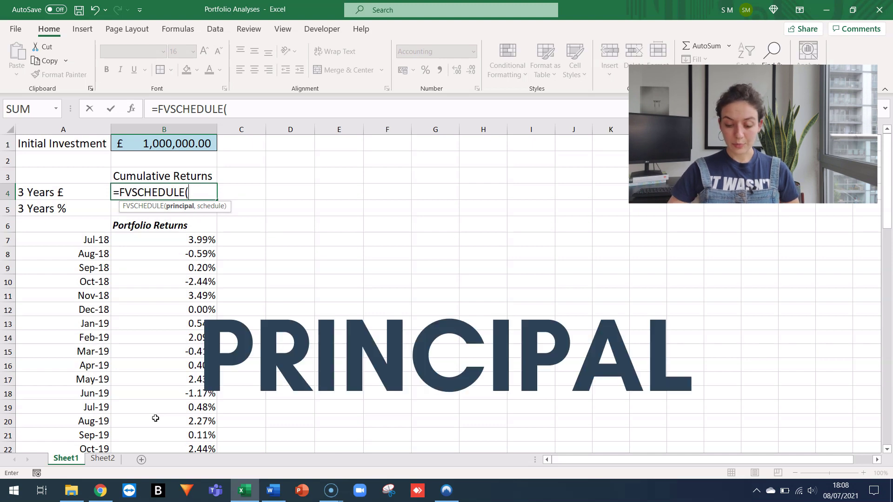
key("Up")
key("Up")
key("Up")
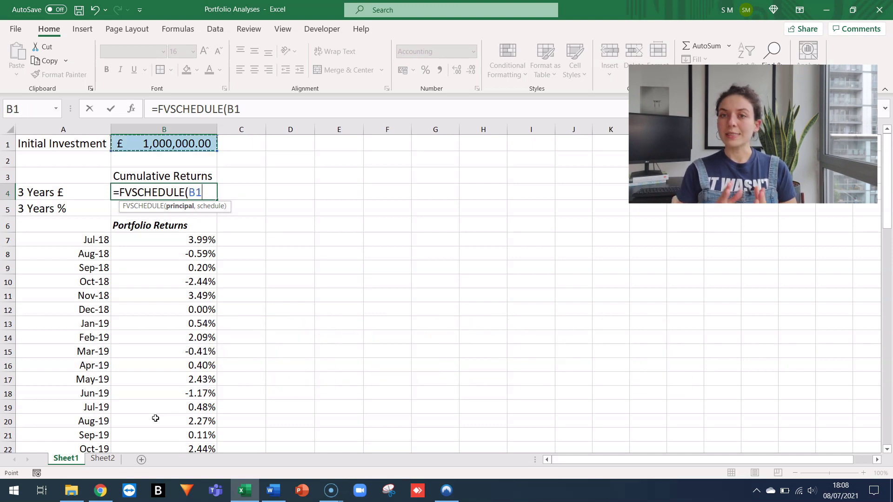
type(",")
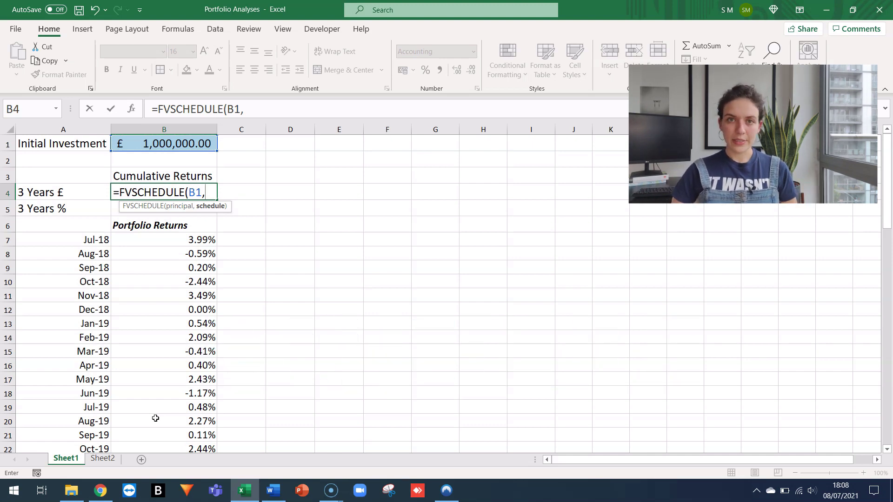
key("Down")
key("Down")
key("Down")
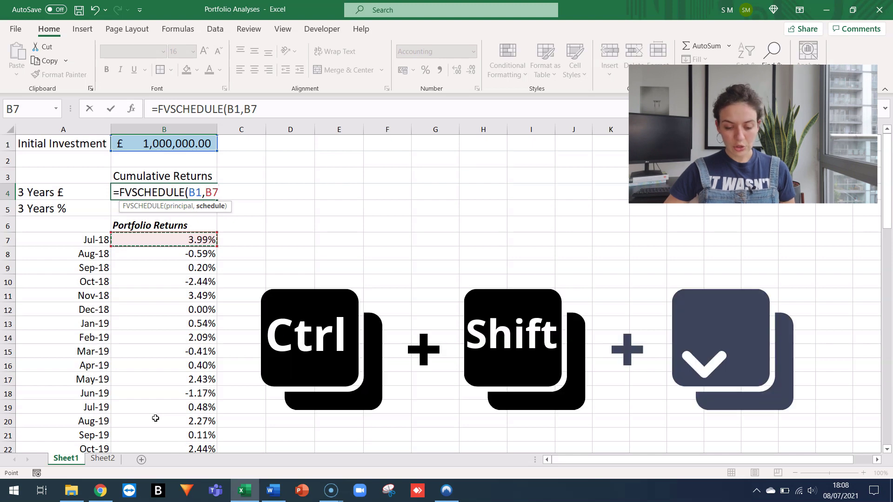
key("ctrl+shift+Down")
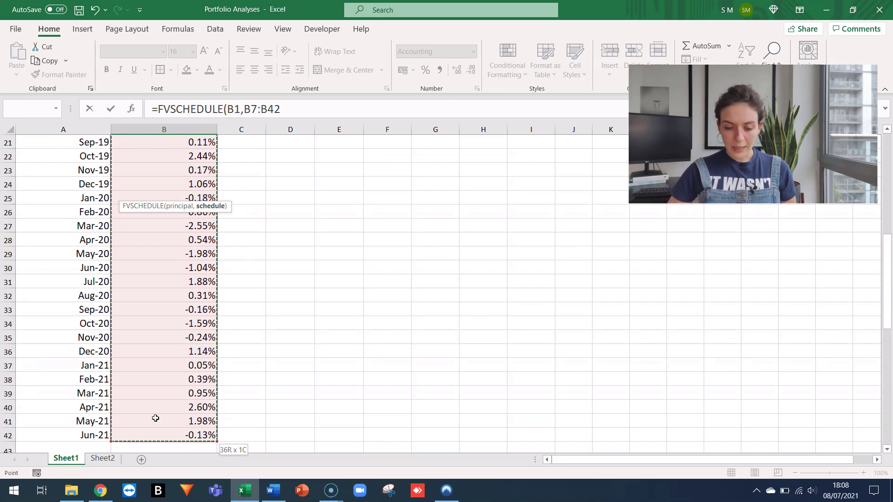
key("Return")
key("Up")
key("Up")
key("Down")
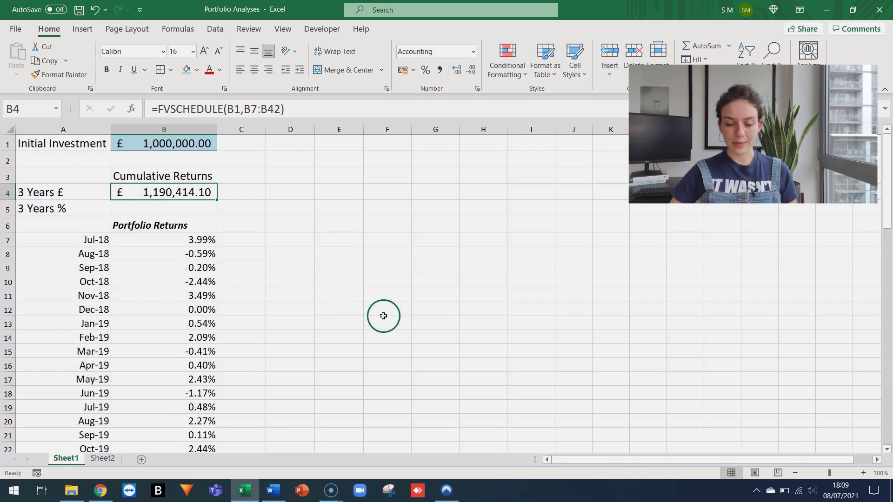
- Subtract B1 so B4 holds =FVSCHEDULE(B1,B7:B42)-B1, showing £190,414.10
left_click(316, 103)
type("-")
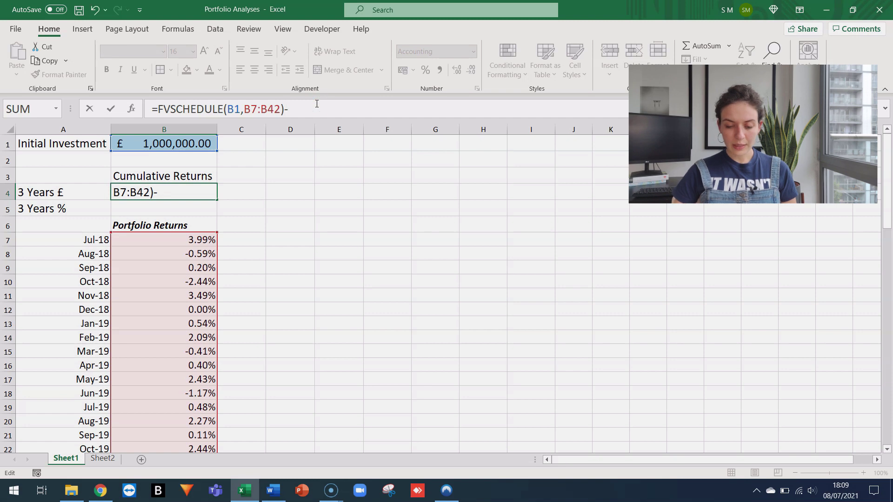
left_click(178, 147)
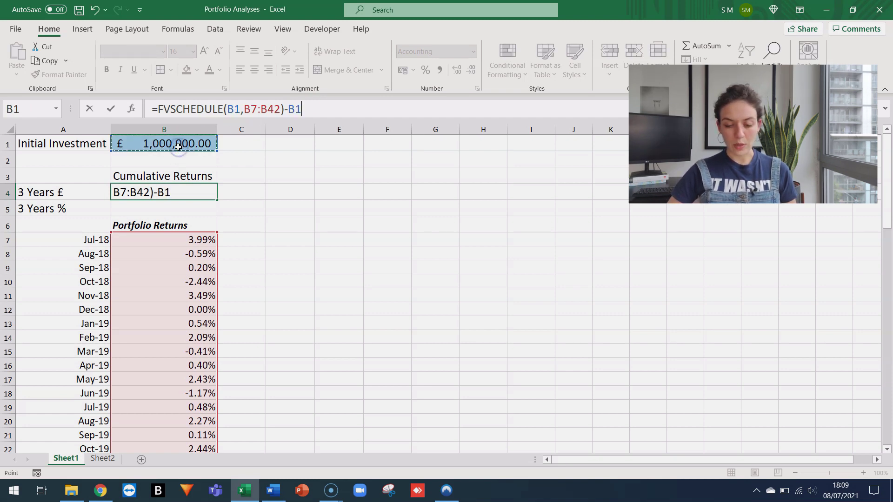
key("Return")
key("Up")
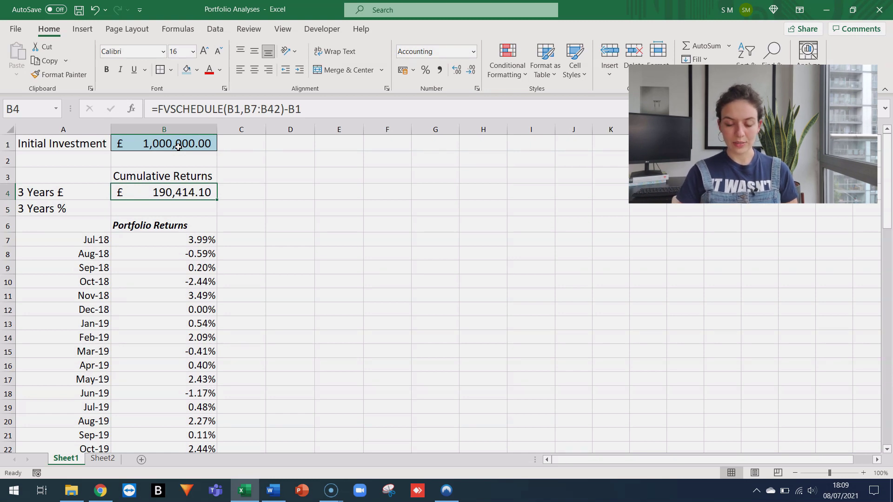
- Enter =FVSCHEDULE(1,B7:B42)-1 in B5, giving a 19.0% cumulative return
key("Down")
scroll(172, 151, "down", 1)
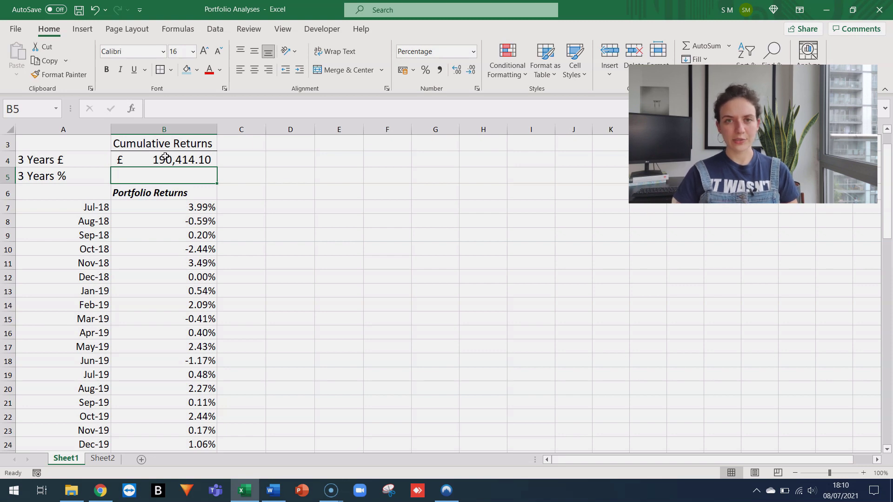
type("=fvsc")
key("Tab")
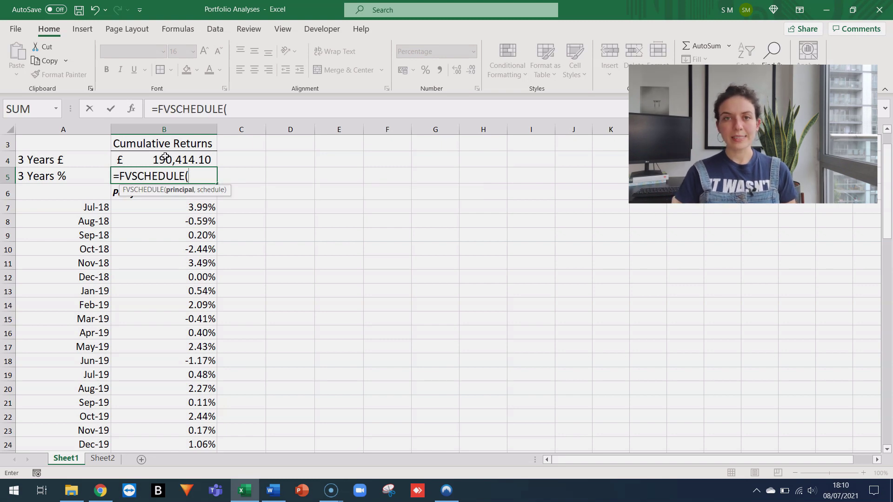
type("1,")
key("Down")
key("Down")
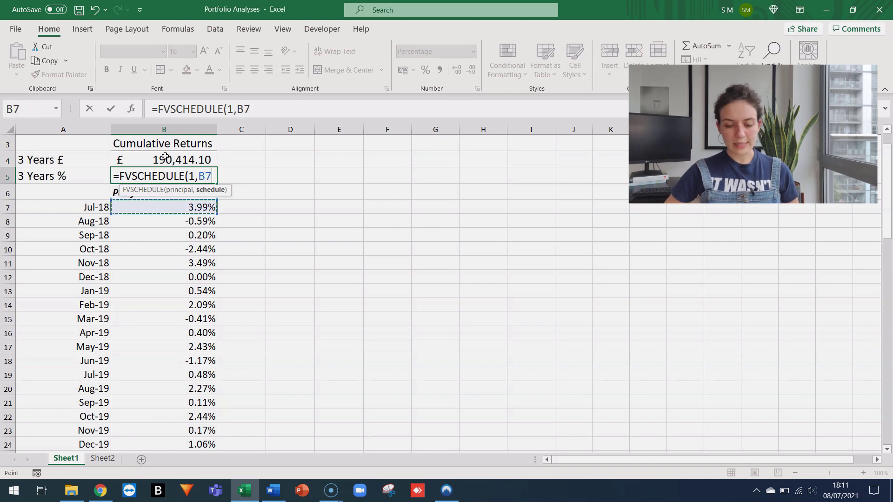
key("ctrl+shift+Down")
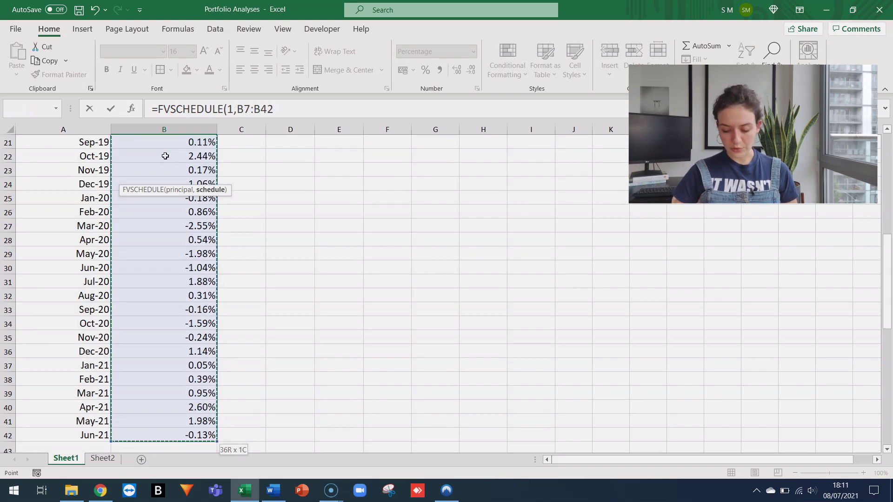
type(")")
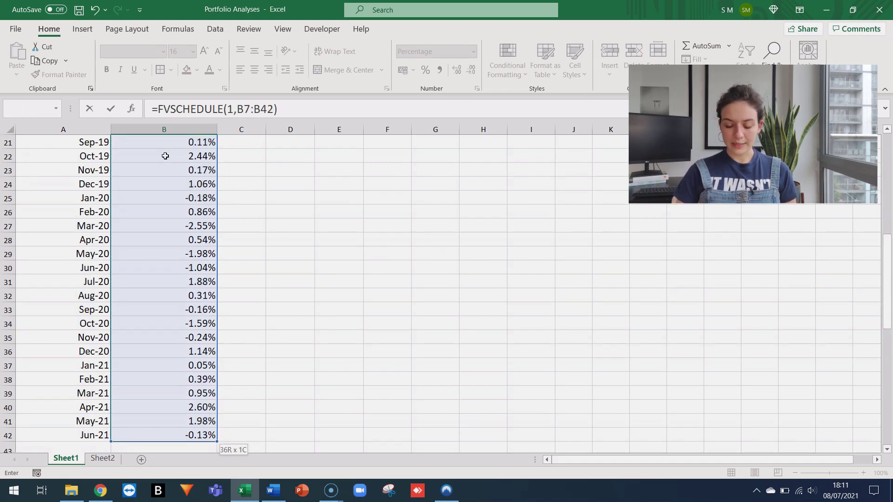
type("-1")
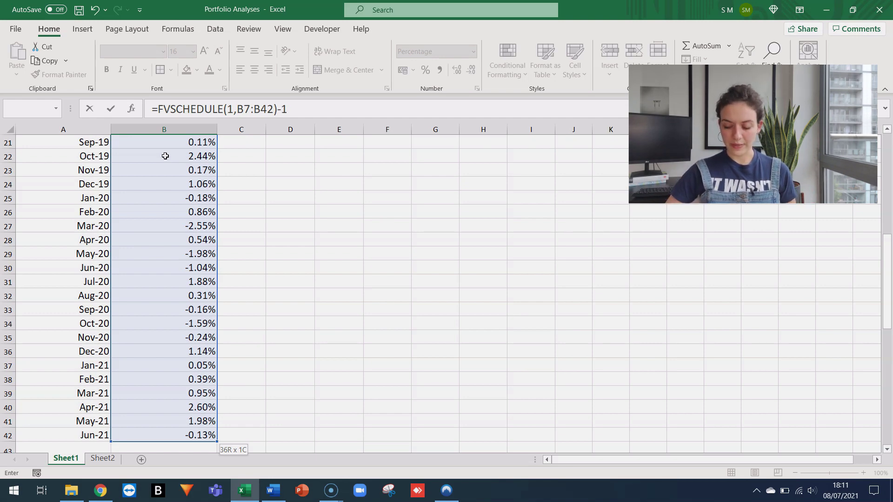
key("Return")
scroll(165, 156, "up", 3)
key("Up")
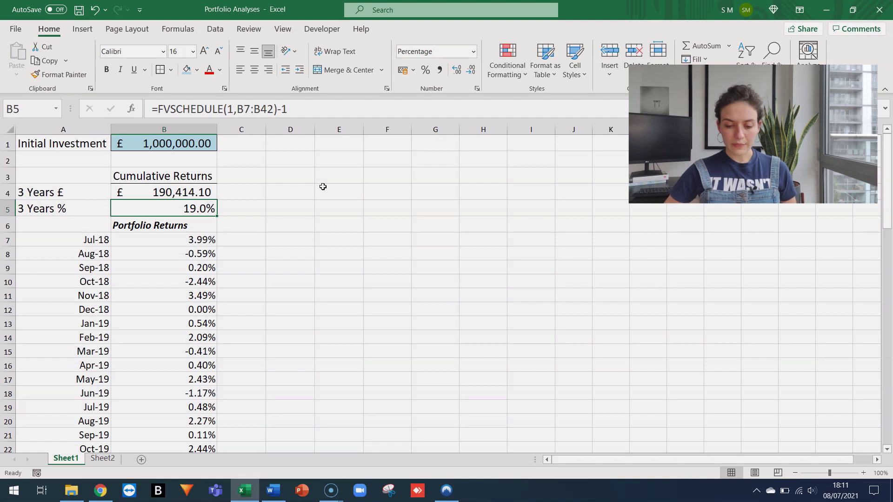
- Recheck the 19.0% result and move to C3 for a new heading
key("Right")
key("Left")
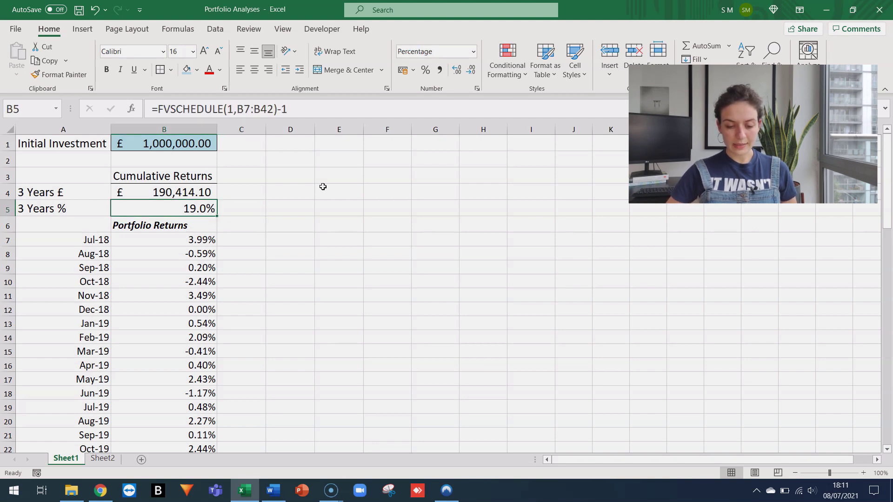
key("Right")
key("Up")
key("Up")
key("Up")
key("Up")
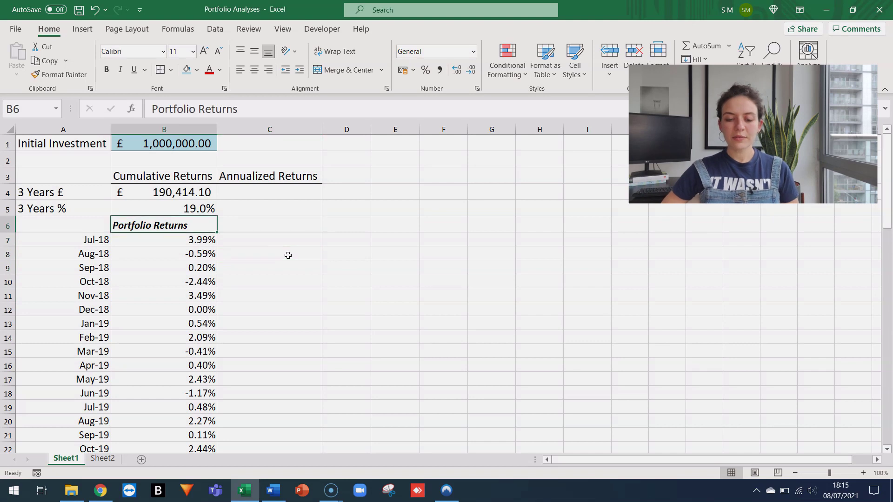
key("Up")
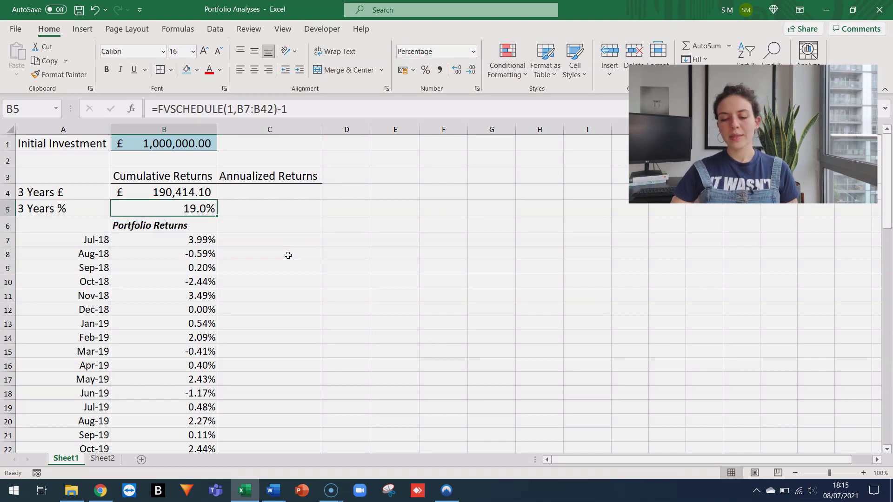
- Move to C5 for the annualized return after glancing back at the B5 formula
key("Right")
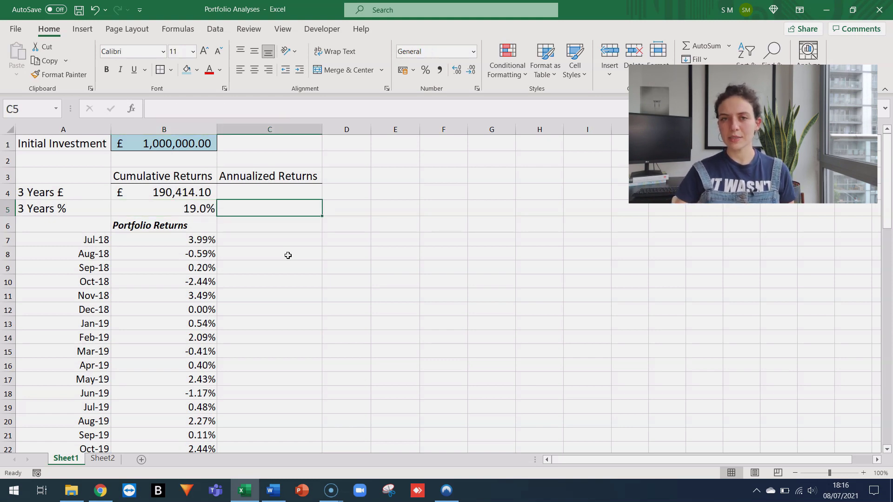
key("Left")
key("Right")
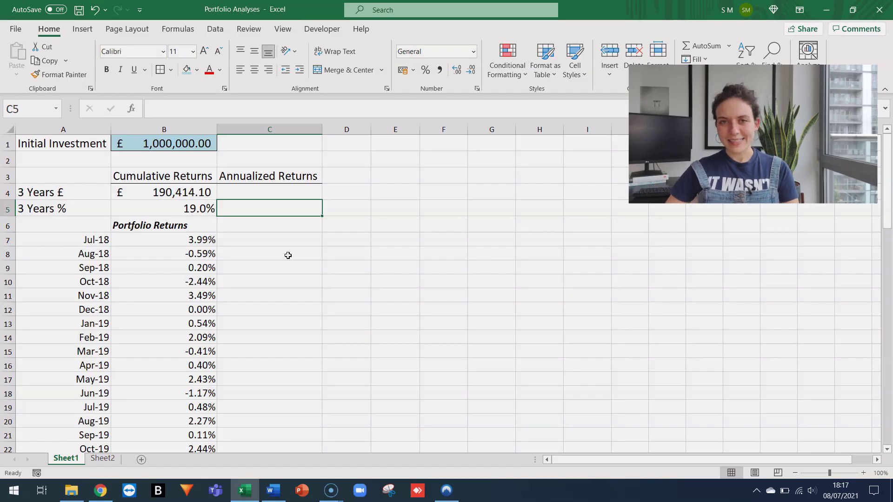
- Start C5 with =PRODUCT(B7:B42+1)^(12/36) to annualize the monthly returns
type("=")
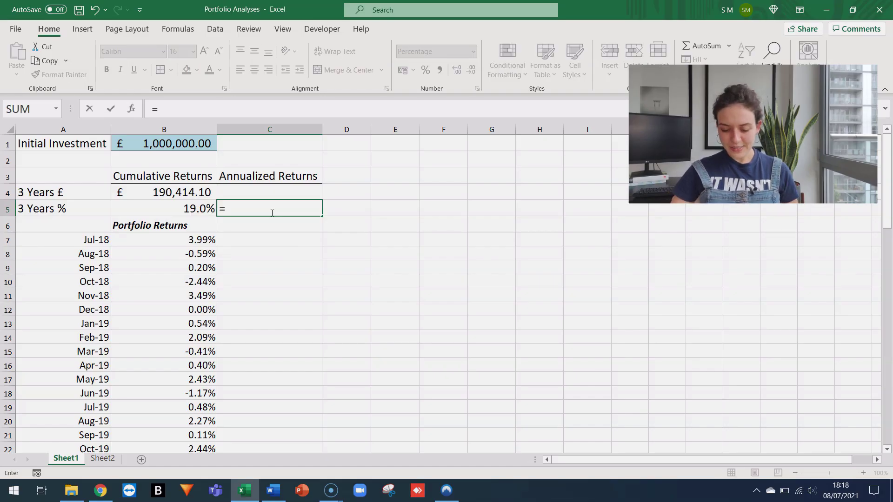
type("prod")
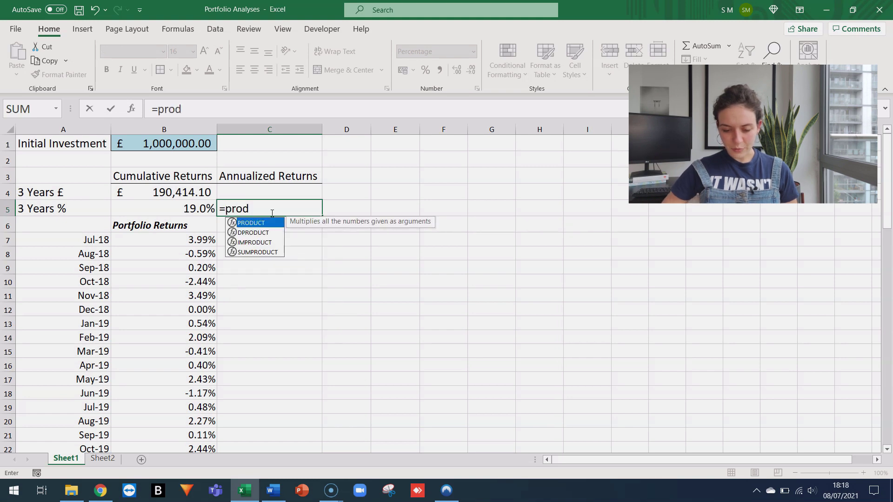
key("Tab")
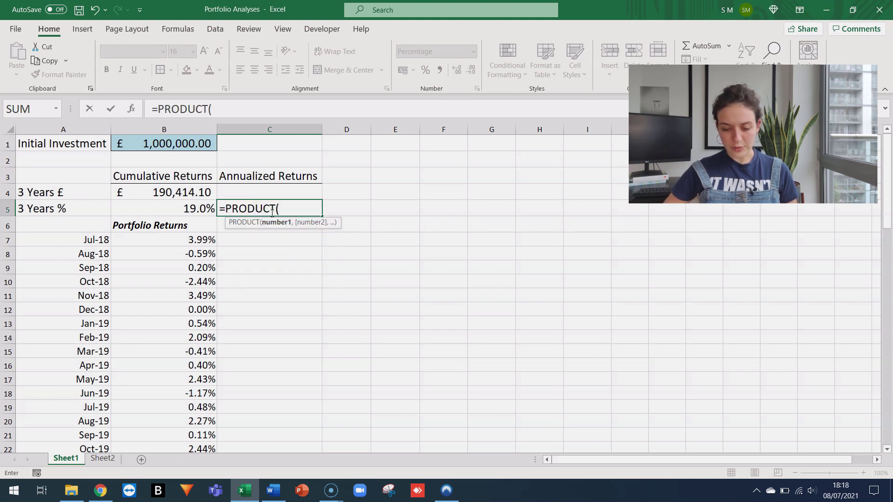
key("Left")
key("Down")
key("Down")
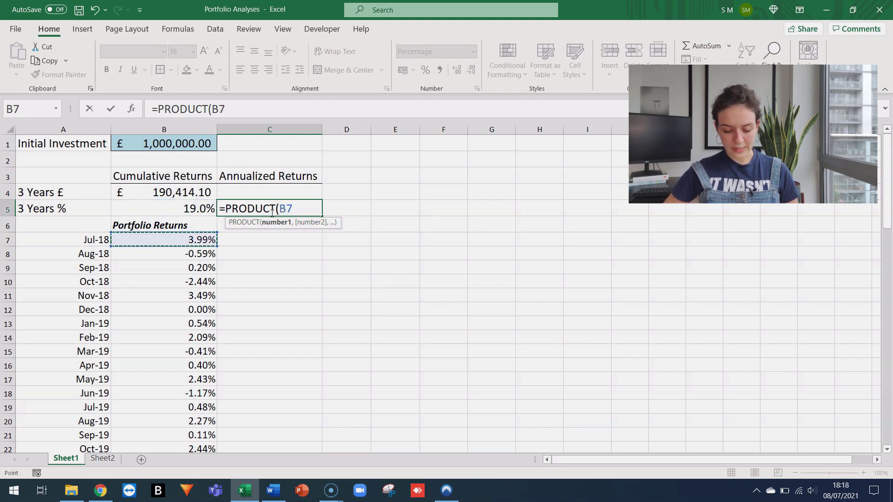
key("ctrl+shift+Down")
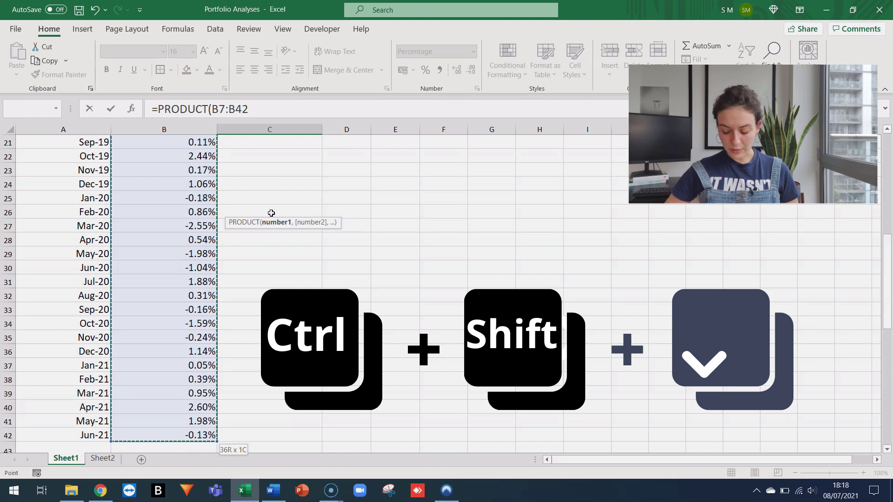
type("+1")
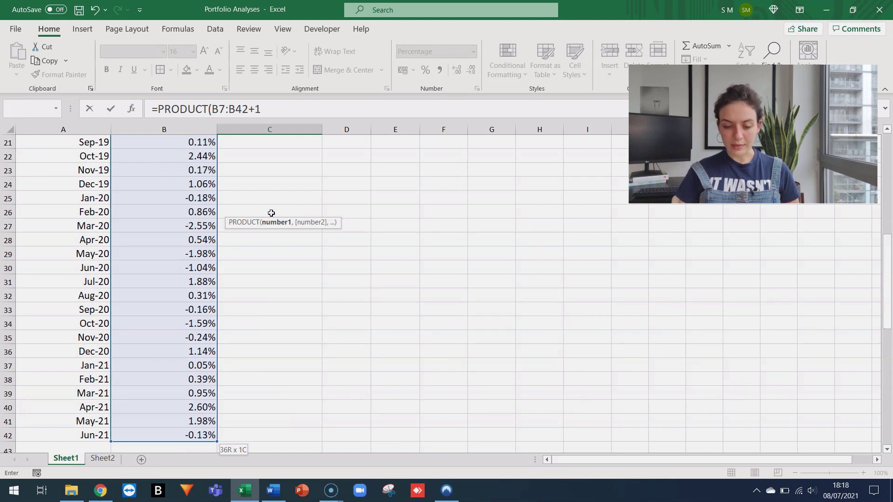
type(")")
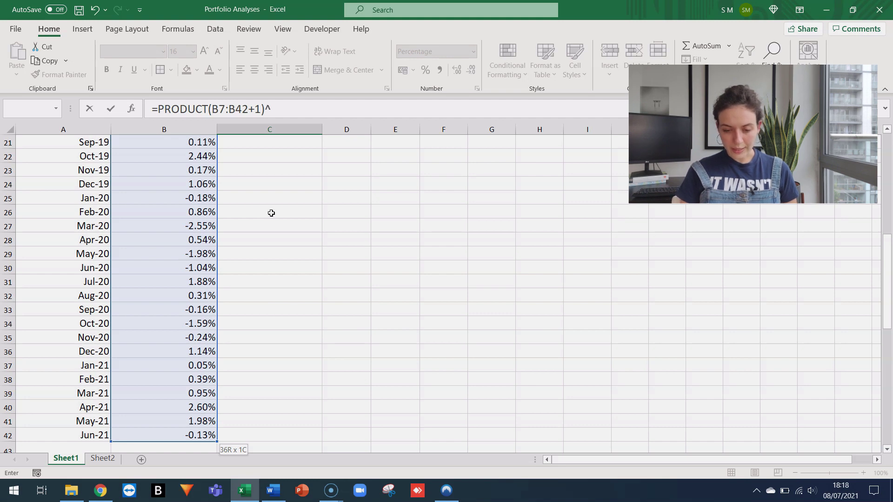
type("^(12/36")
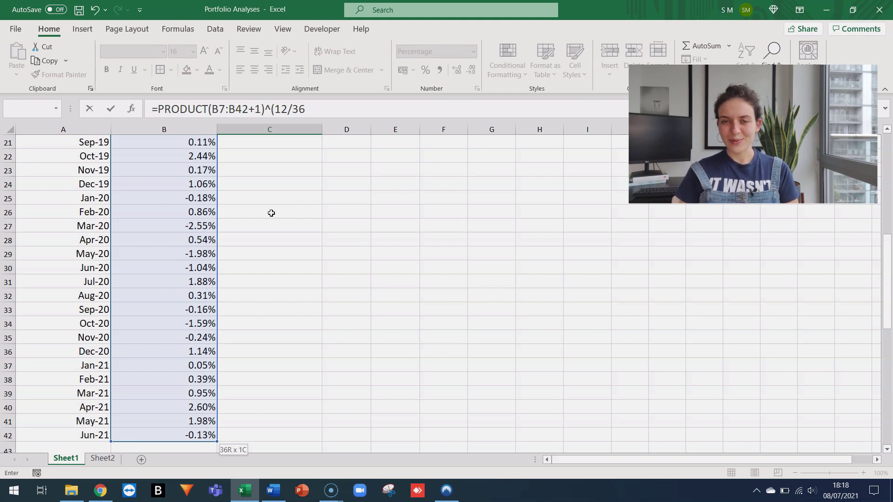
- Replace the hard-coded 36 with COUNT(B7:B42) and finish with -1, giving 6.0%
key("BackSpace")
key("BackSpace")
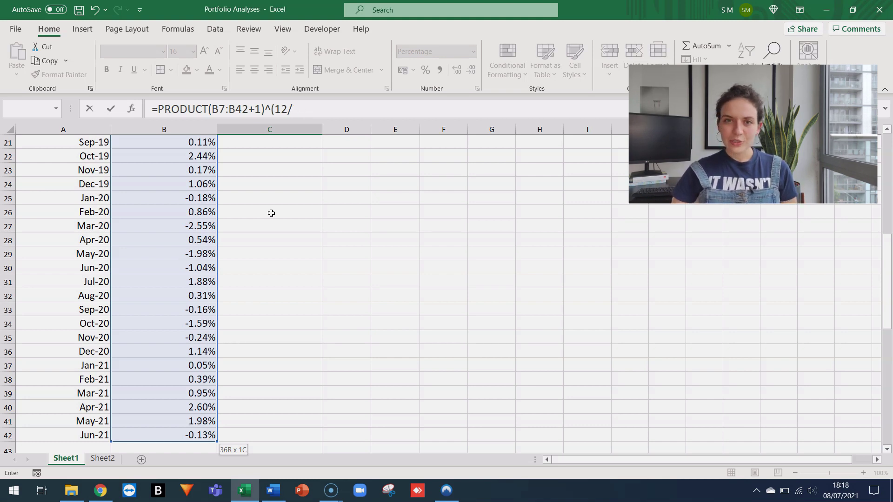
type("co")
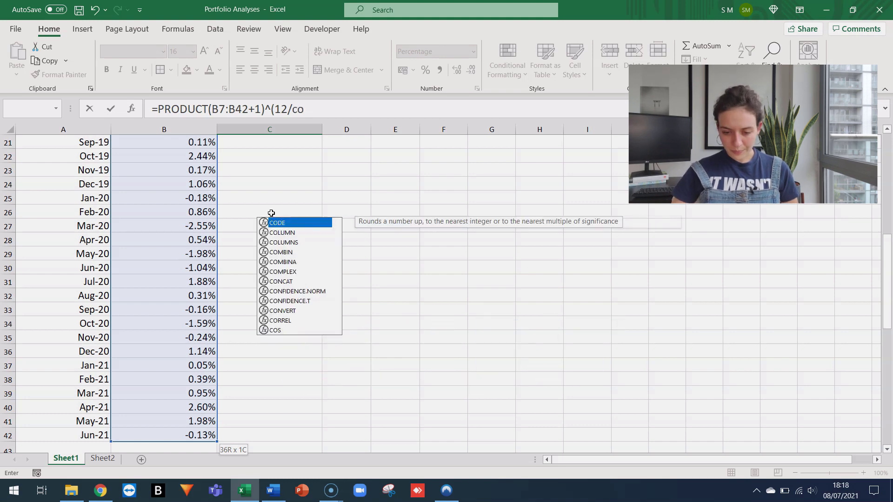
type("unt(")
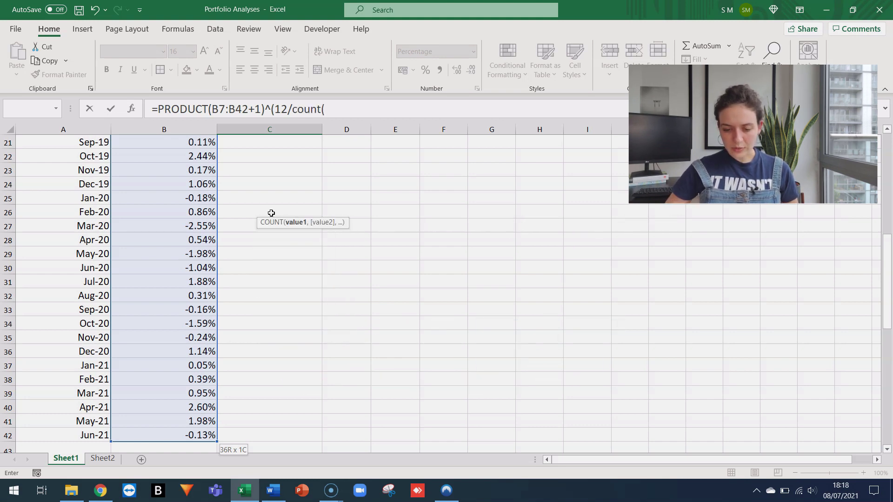
key("Left")
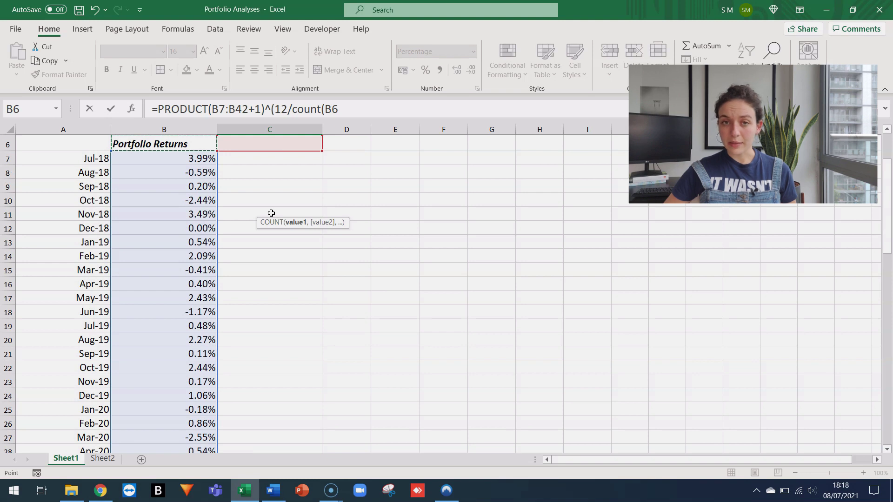
key("Down")
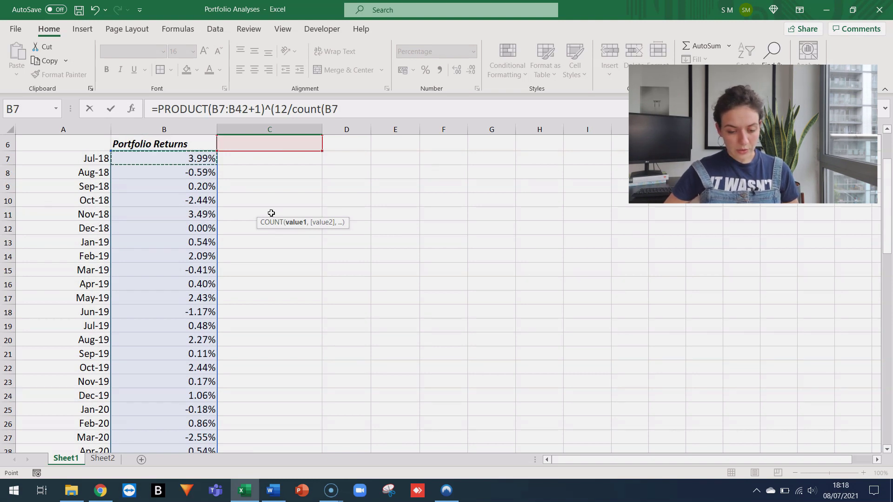
key("ctrl+shift+Down")
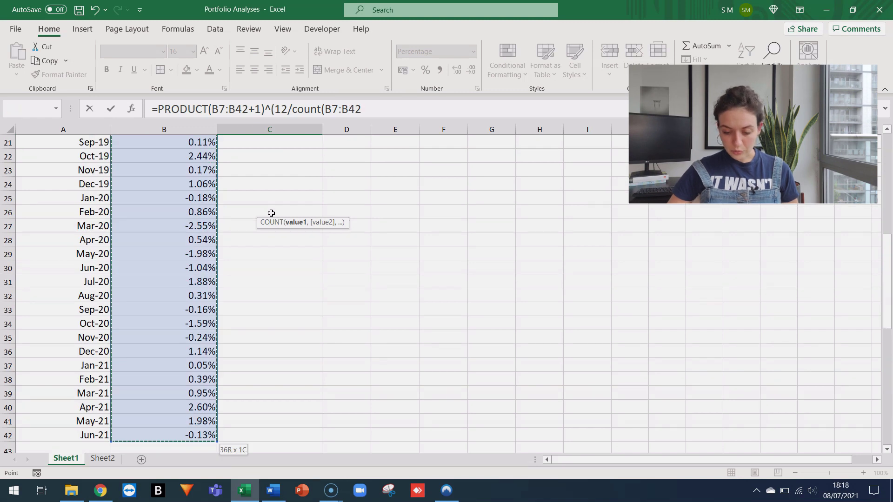
type(")")
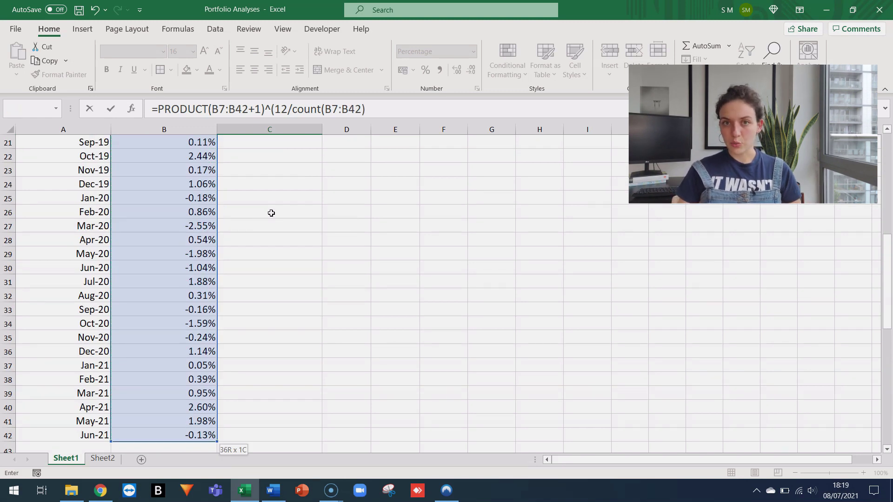
left_click(404, 107)
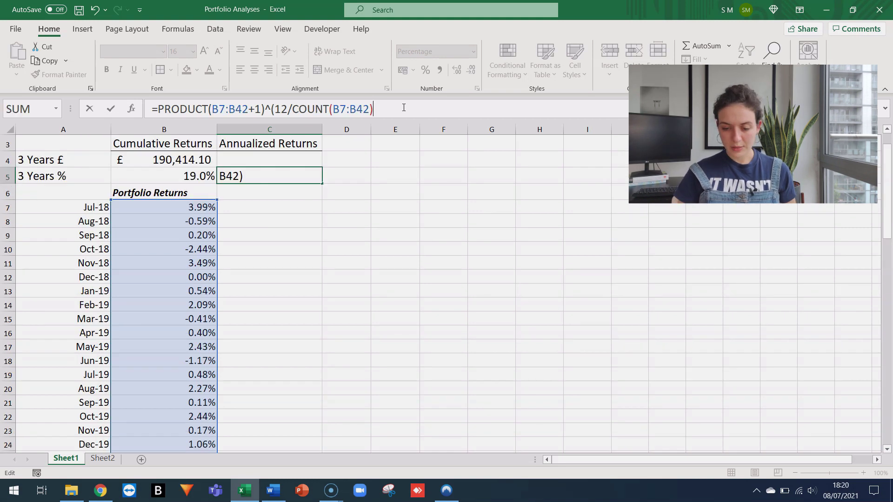
type(")-1")
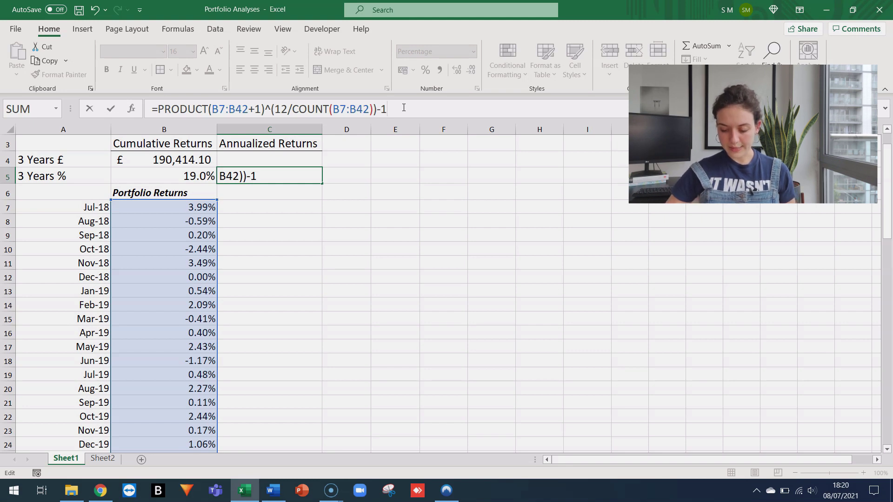
key("ctrl+Return")
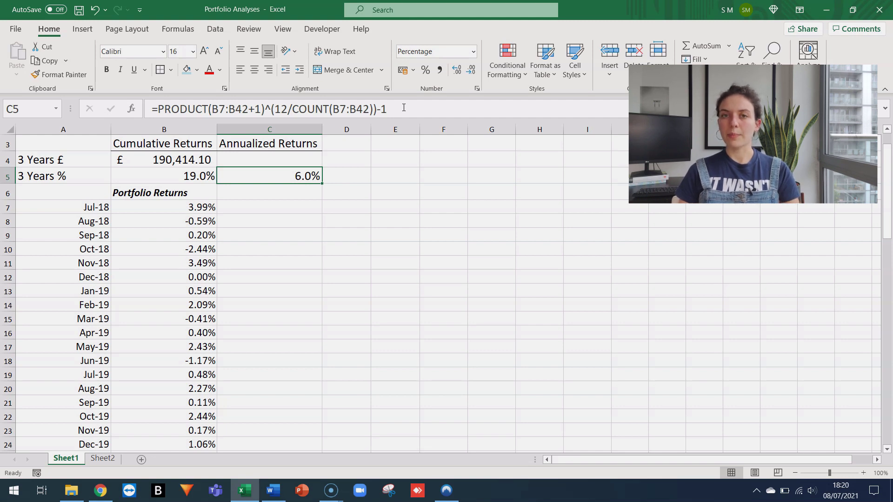
- Re-commit C5's =PRODUCT(B7:B42+1)^(12/COUNT(B7:B42))-1 as an array formula with Ctrl+Shift+Enter
left_click(309, 189)
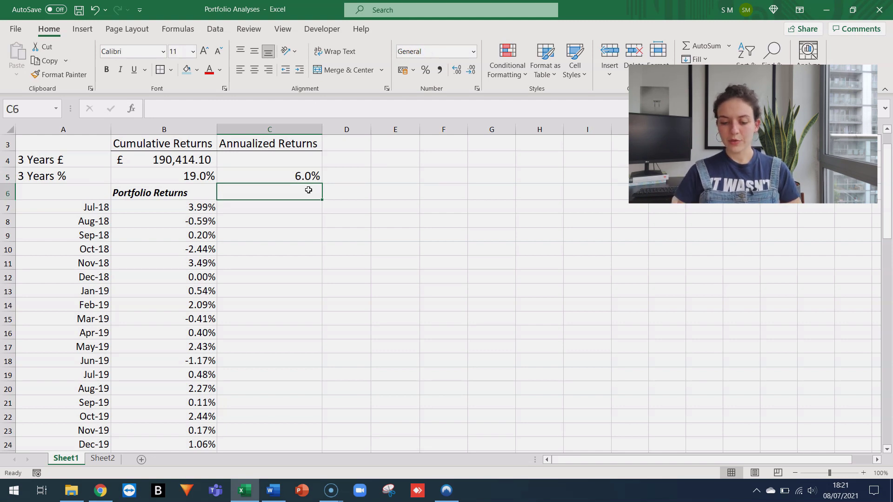
left_click(294, 175)
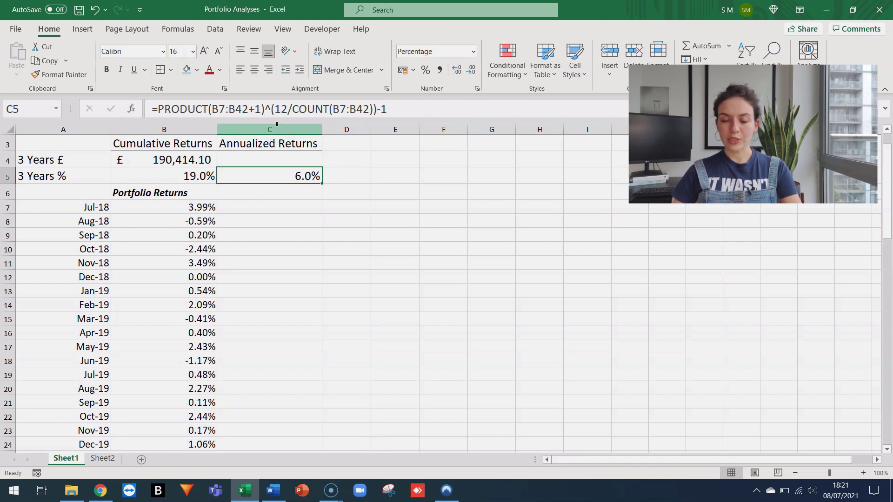
left_click(198, 108)
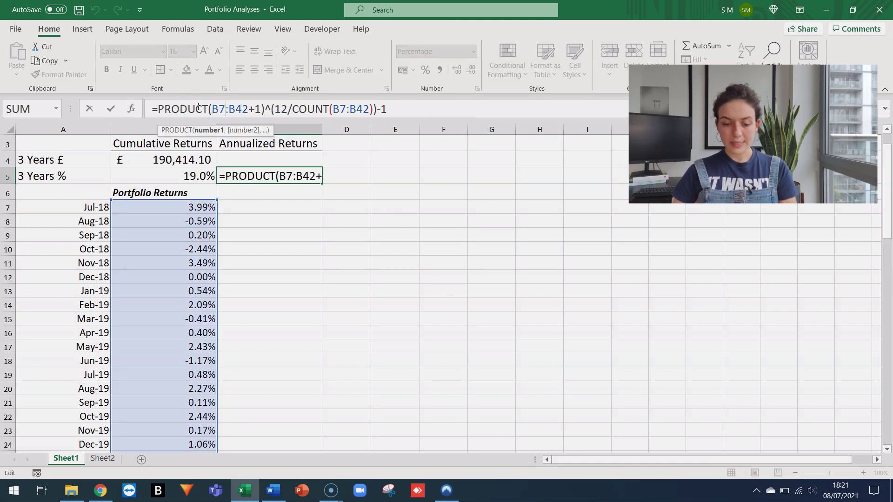
left_click(210, 109)
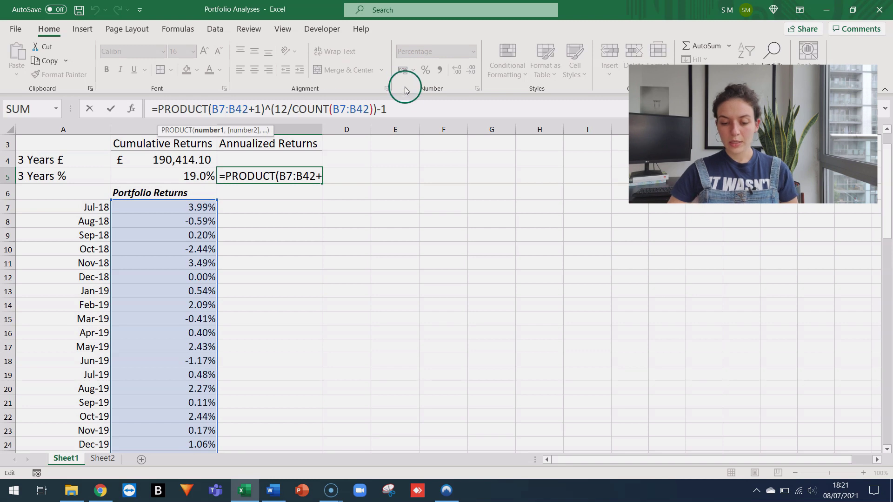
left_click(410, 109)
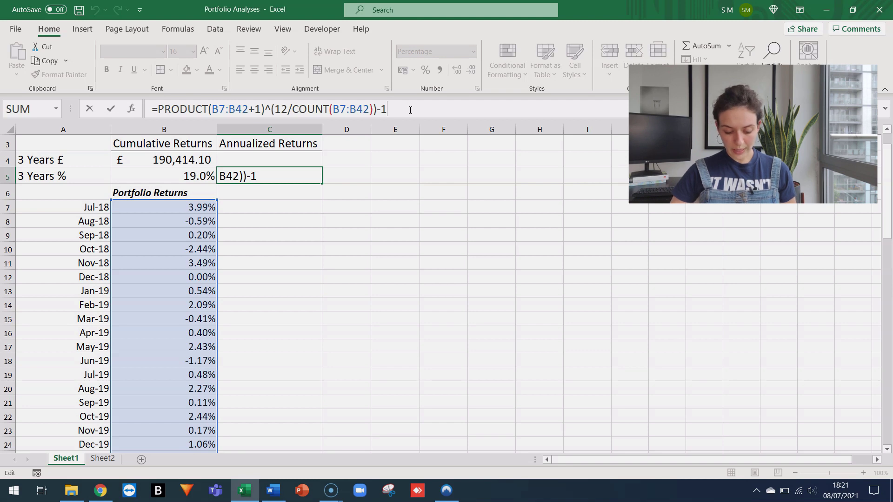
key("ctrl+shift+Return")
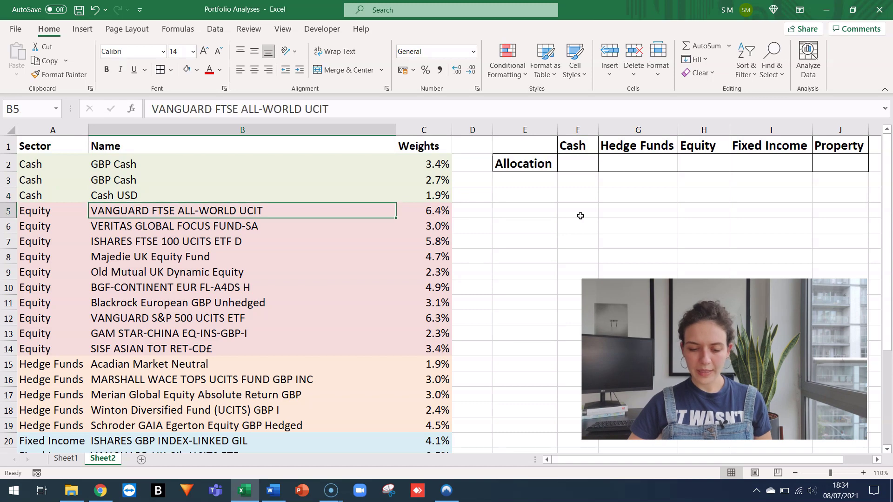
key("Down")
key("Down")
key("Down")
key("Down")
key("Down")
key("Down")
key("Down")
key("Down")
key("Down")
key("Down")
key("Down")
key("Down")
key("Down")
key("Down")
key("Down")
key("Down")
key("Down")
key("Down")
key("Down")
key("Down")
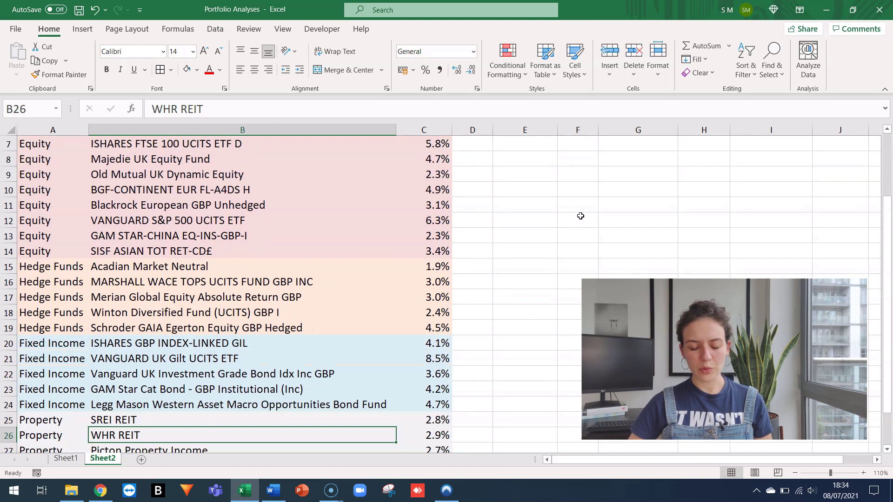
key("Up")
key("Up")
key("Up")
key("Up")
key("Up")
key("Up")
key("Up")
key("Up")
key("Up")
key("Up")
key("Up")
key("Up")
key("Up")
key("Up")
key("Up")
key("Up")
key("Up")
key("Up")
key("Up")
key("Up")
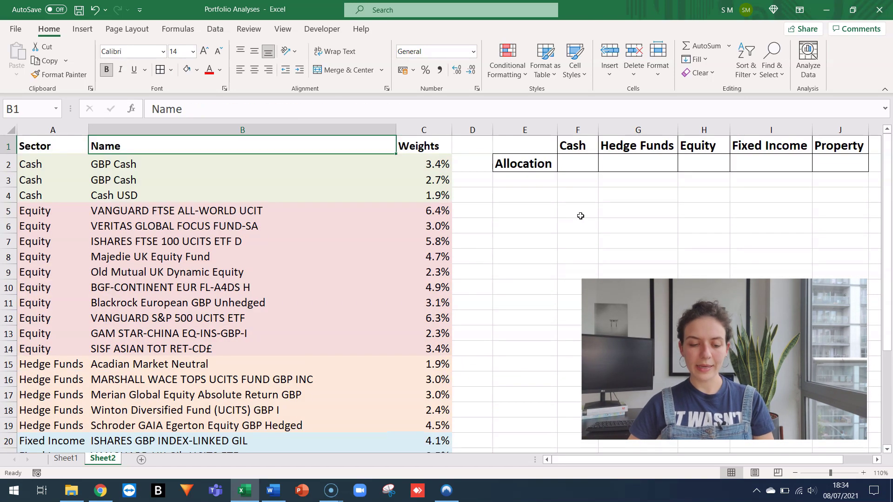
key("Left")
key("Down")
key("Right")
key("Up")
key("Down")
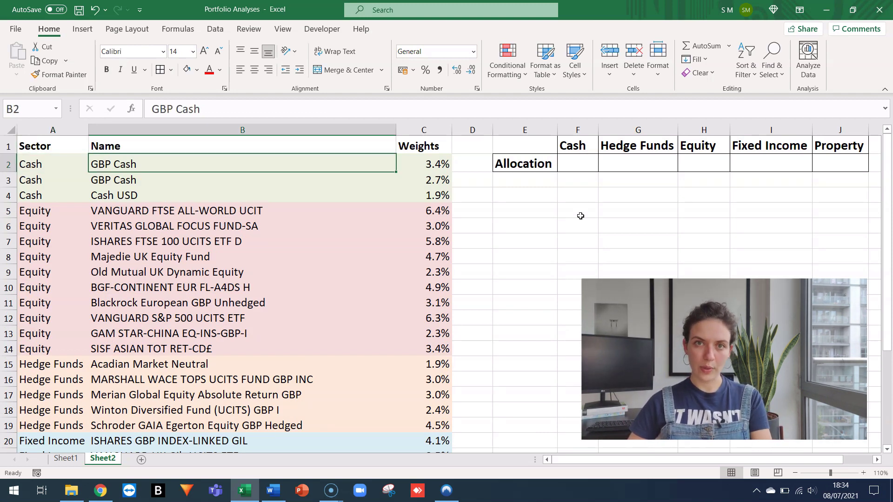
key("Right")
key("Up")
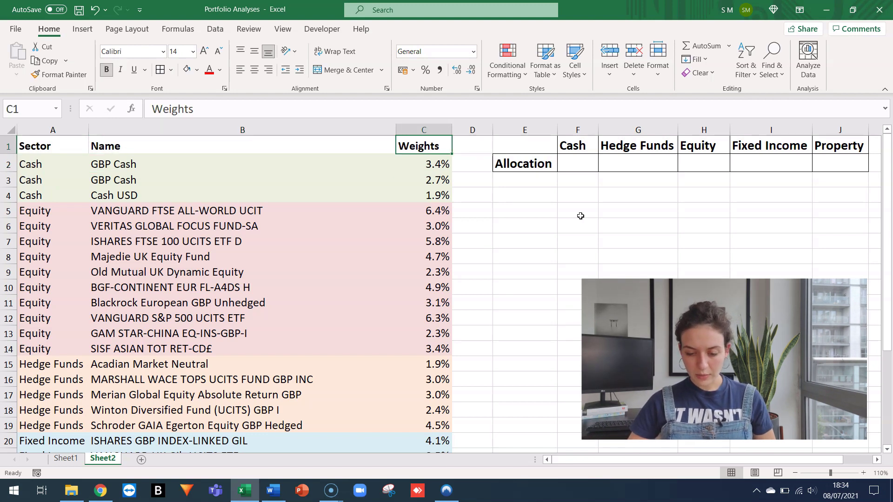
key("Down")
key("ctrl+shift+Down")
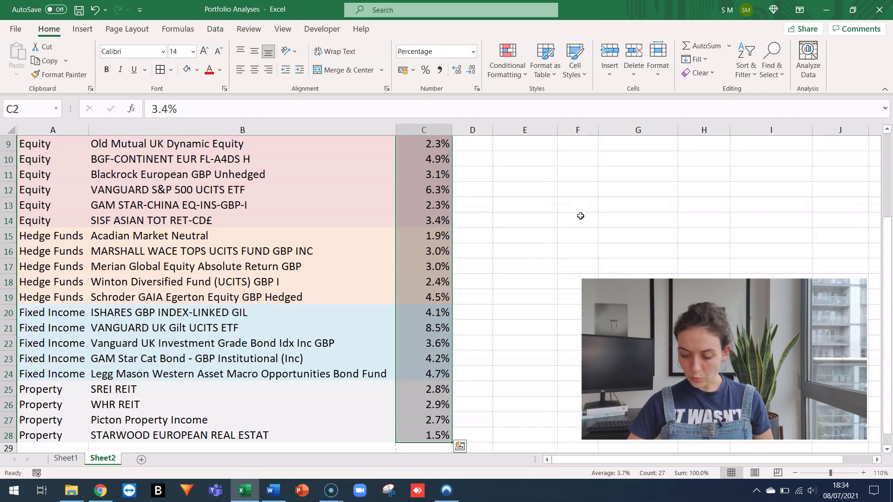
left_click(699, 482)
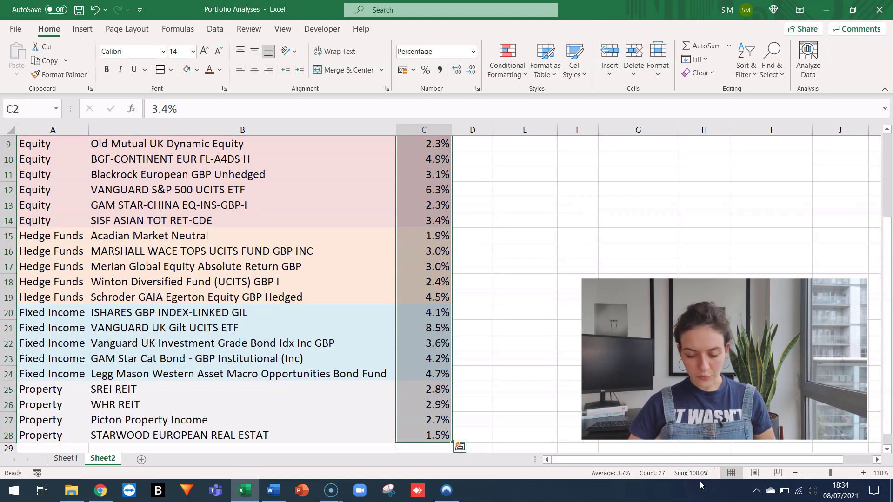
left_click(319, 281)
key("ctrl+Up")
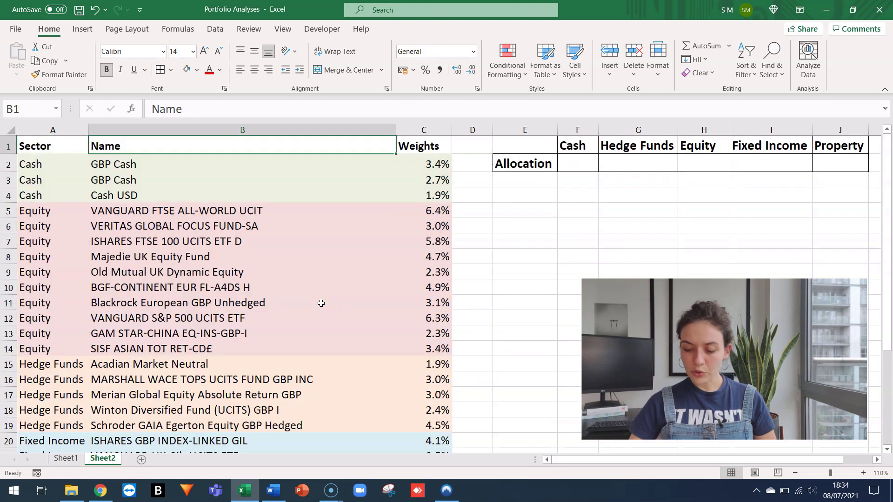
key("Right")
key("Right")
key("Right")
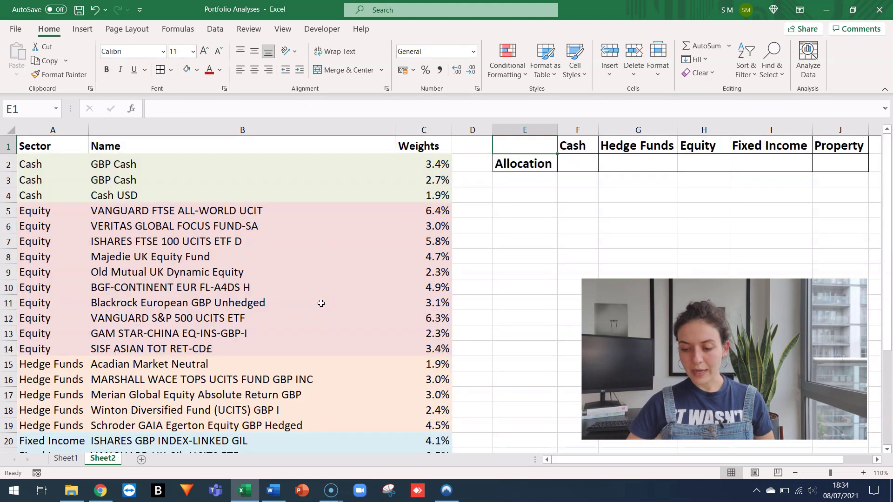
key("shift+Down")
key("shift+Right")
key("shift+Right")
key("shift+Right")
key("shift+Right")
key("shift+Right")
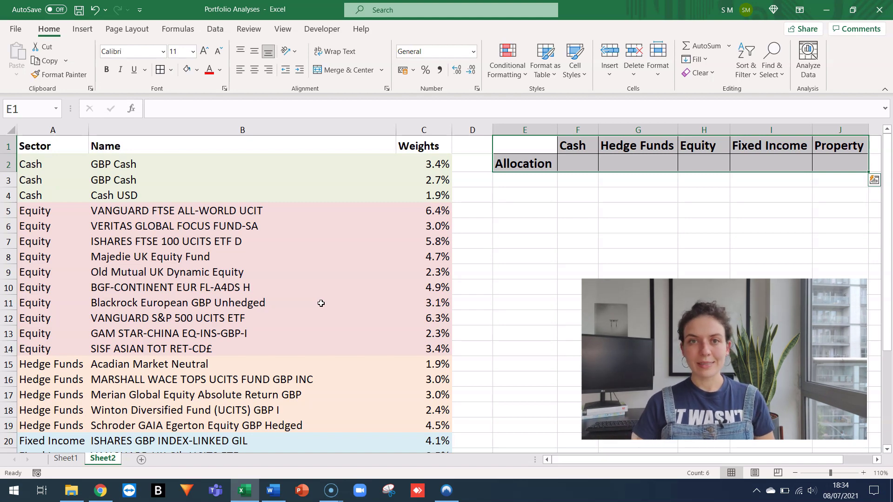
- In F2, start =SUMIFS( with the Weights range C2:C28 as the sum range
key("Right")
key("Down")
type("=s")
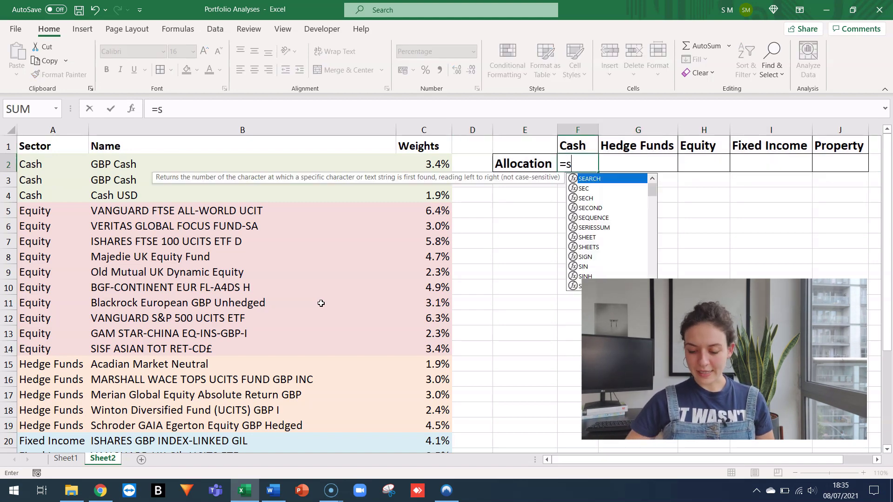
type("umifs")
key("Tab")
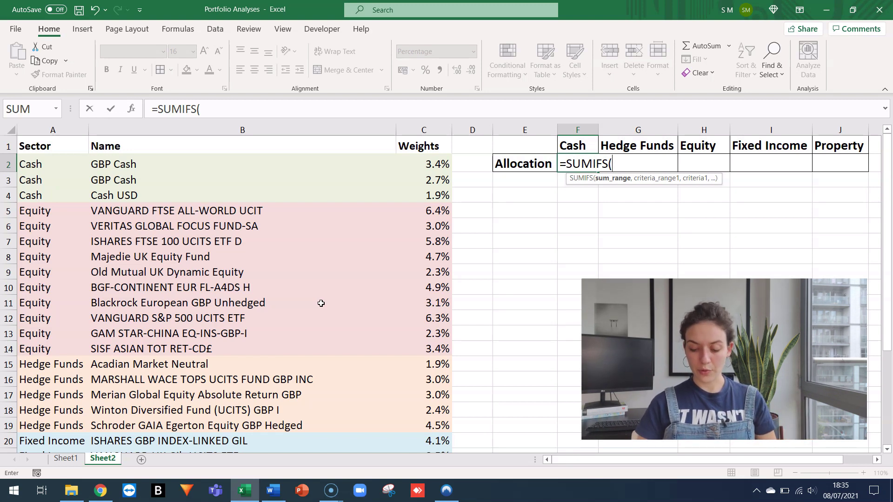
key("Left")
key("Left")
key("Left")
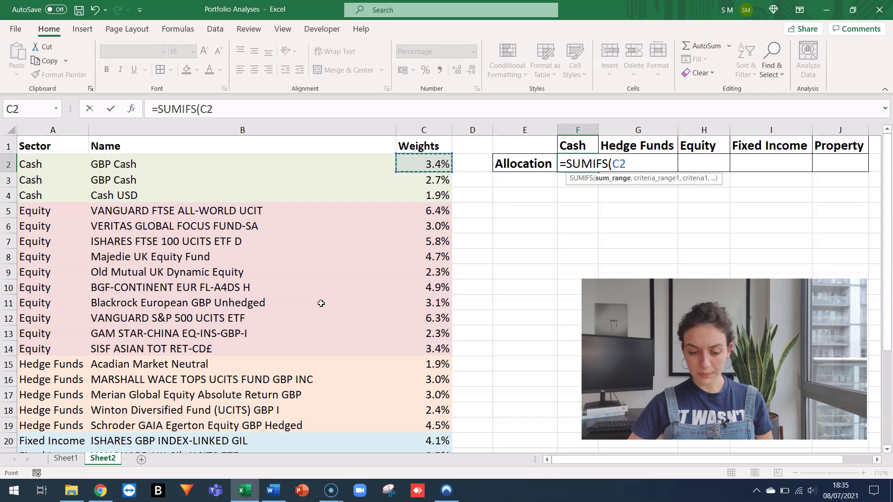
key("ctrl+shift+Down")
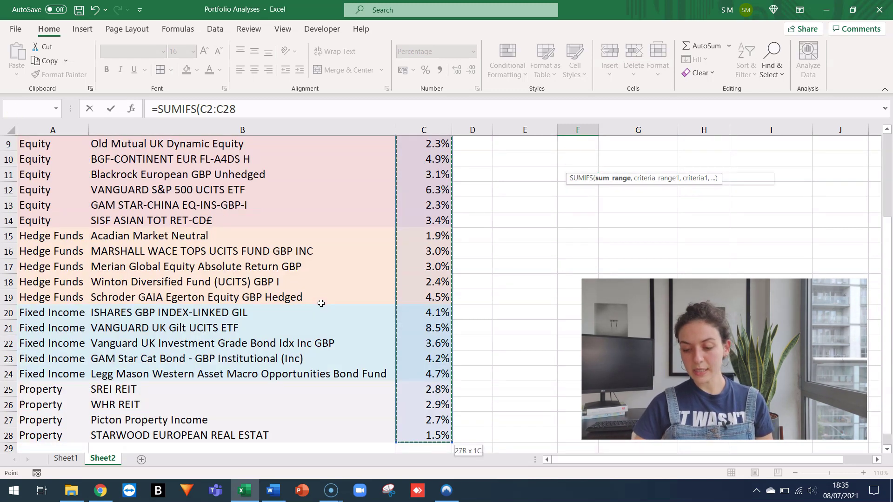
type(",")
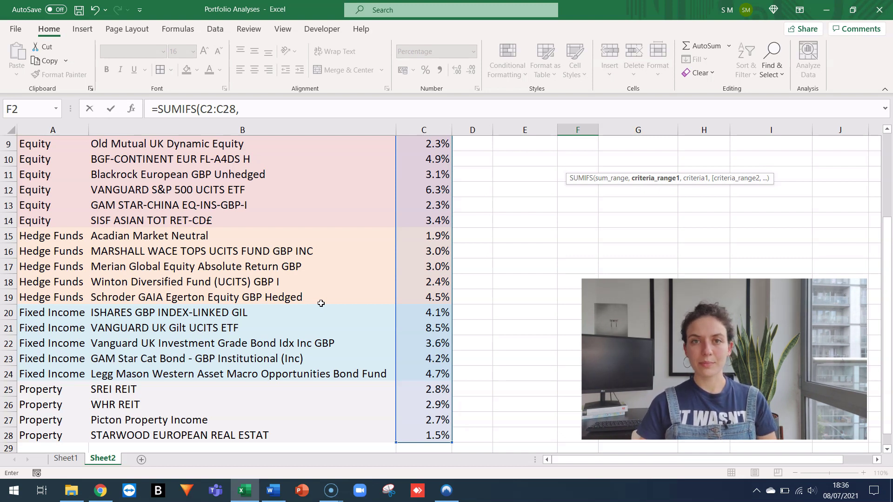
- Add the Sector range A2:A28 as the criteria range
left_click(28, 266)
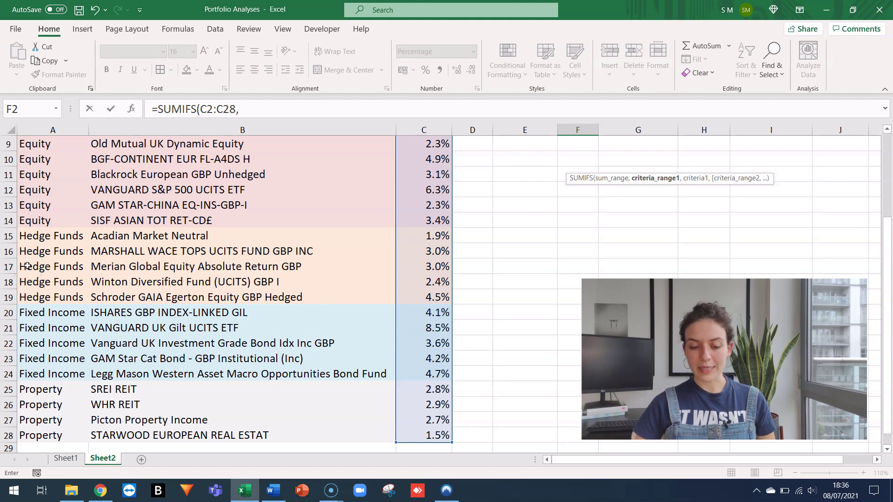
left_click(29, 146)
key("Up")
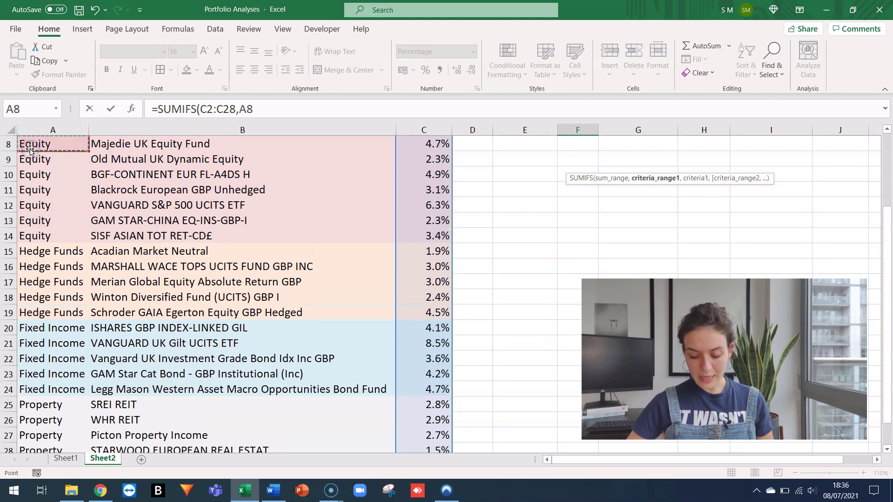
key("Up")
key("Up")
key("Up")
key("Up")
key("Up")
key("Up")
key("Up")
key("Down")
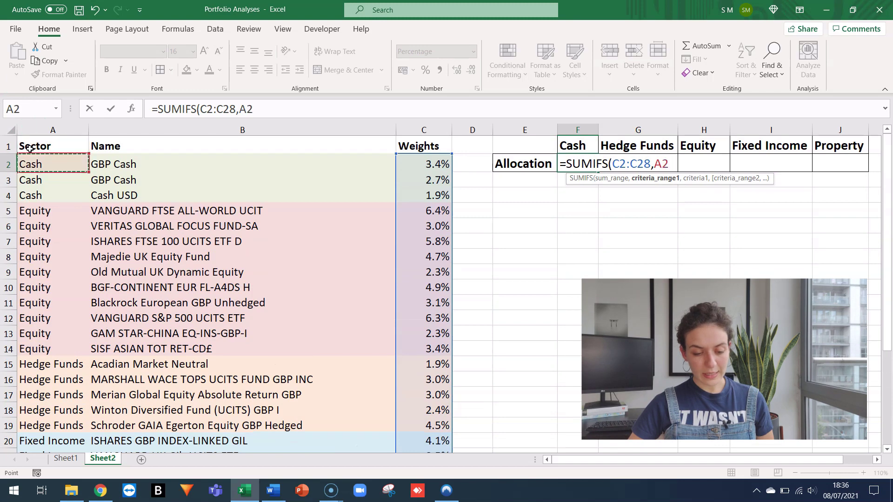
key("ctrl+shift+Down")
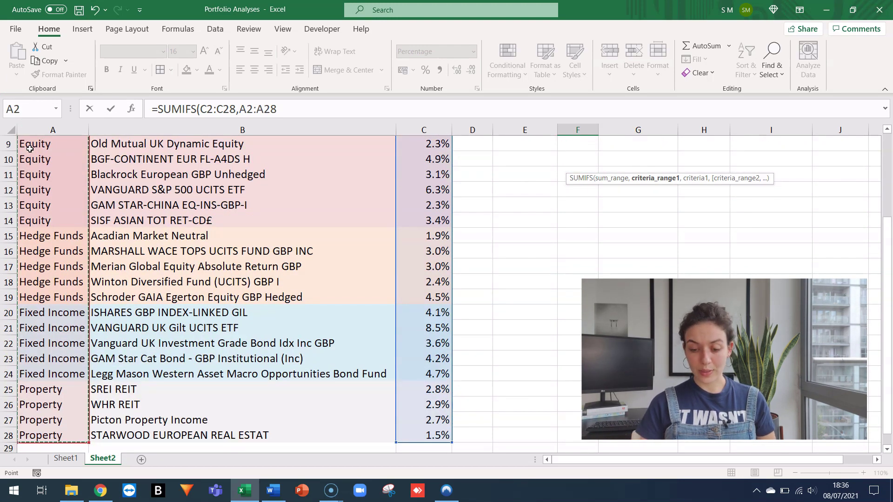
left_click(304, 113)
type(",")
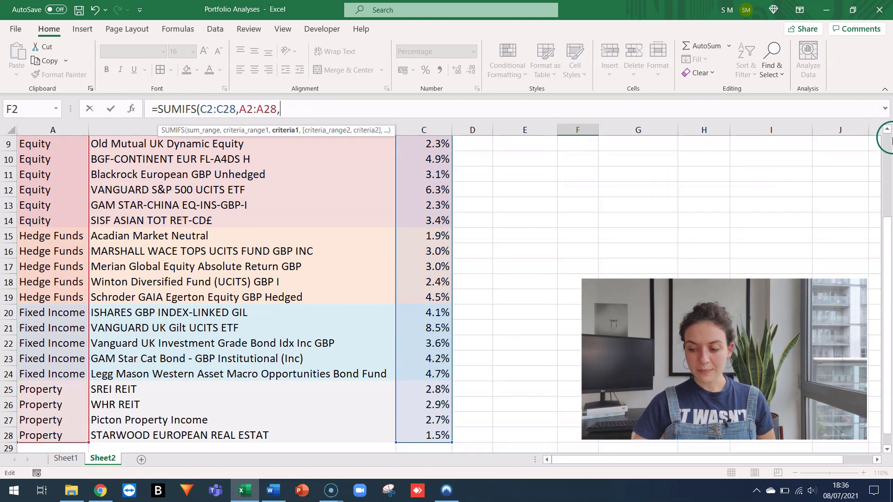
- Use the Cash heading in F1 as the criterion and close the bracket
left_click(889, 141)
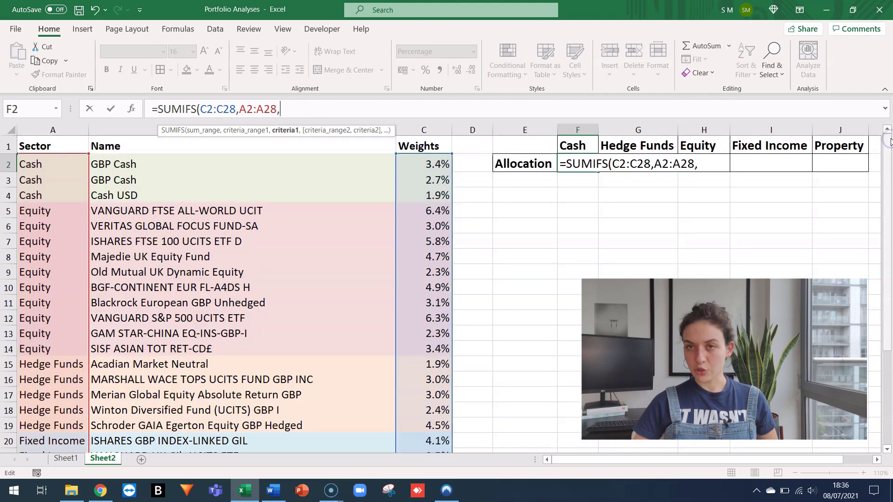
left_click(588, 148)
type(")")
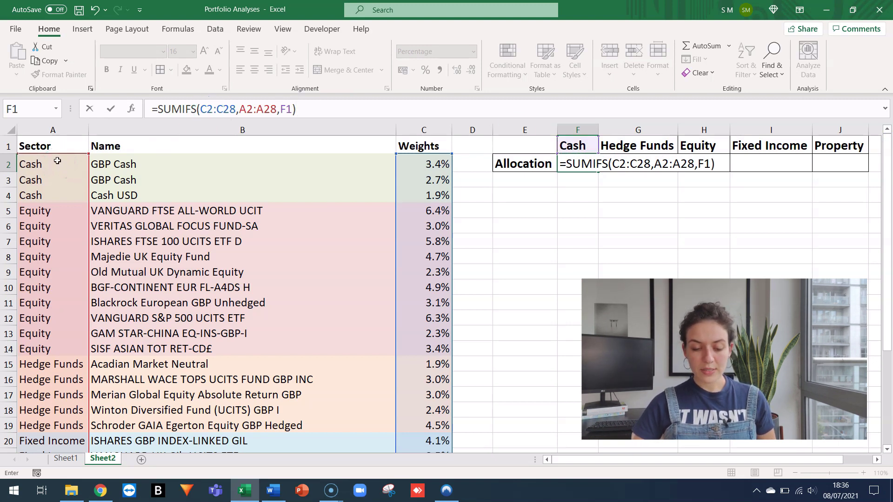
left_click(62, 128)
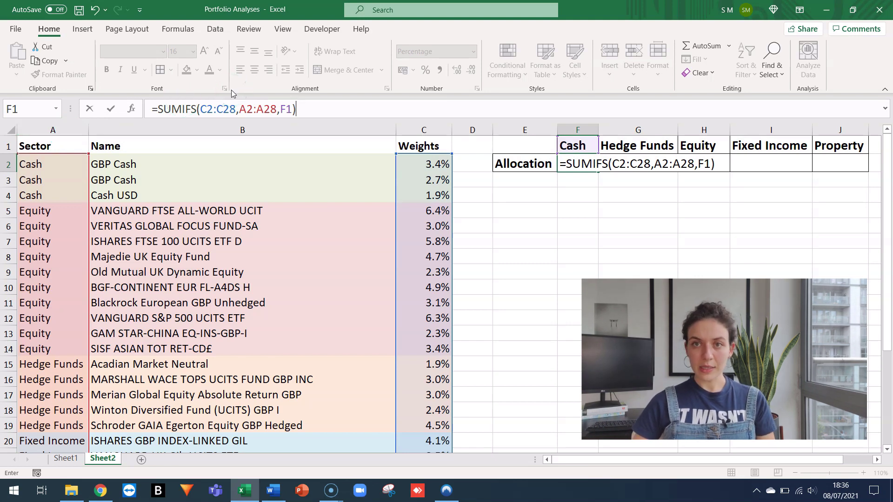
left_click(53, 161)
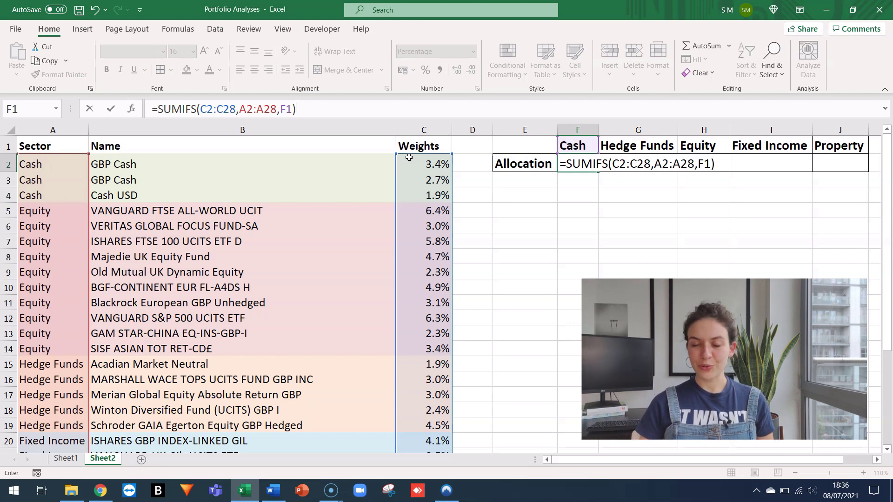
- Make the ranges $C$2:$C$28 and $A$2:$A$28 absolute and commit, showing 8.0% Cash
left_click(213, 109)
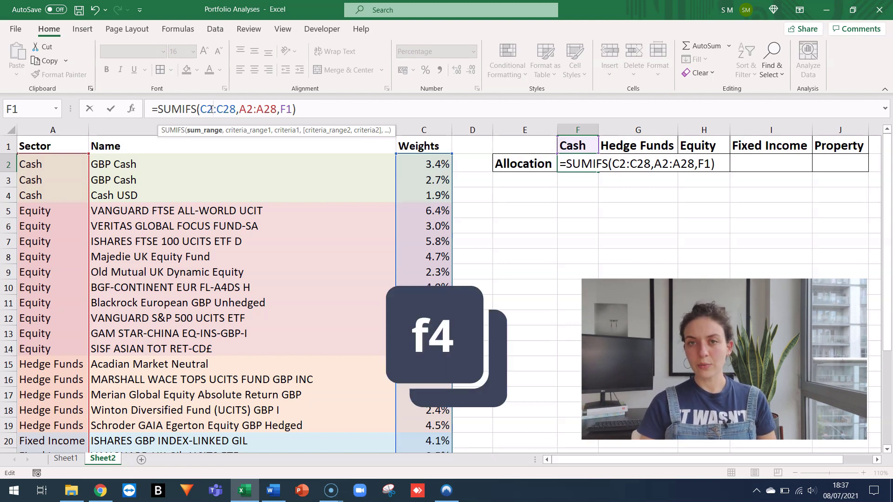
key("F4")
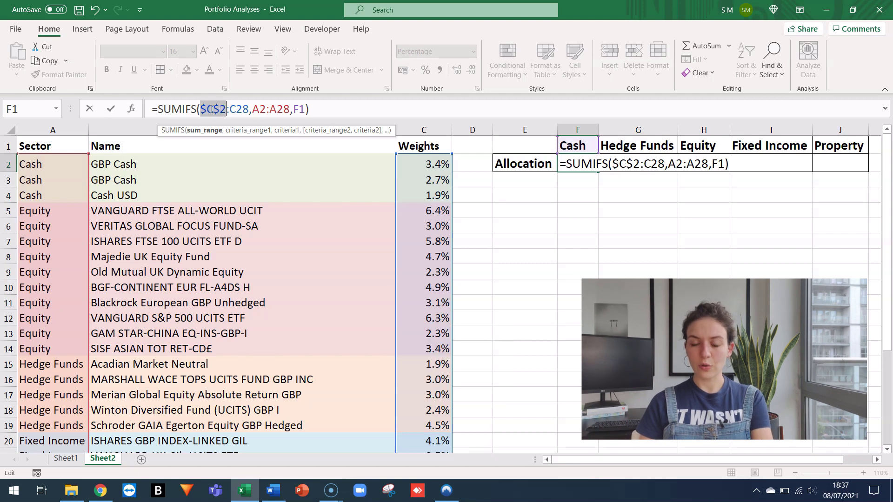
left_click(241, 108)
key("F4")
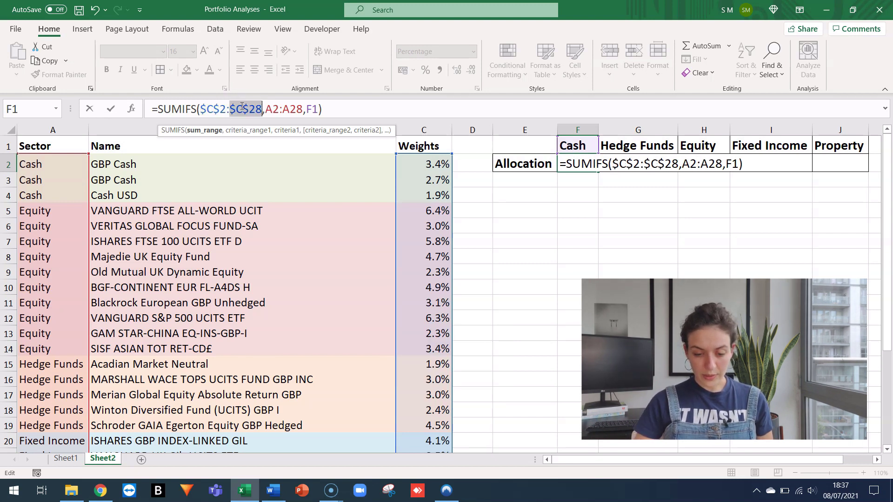
left_click(275, 109)
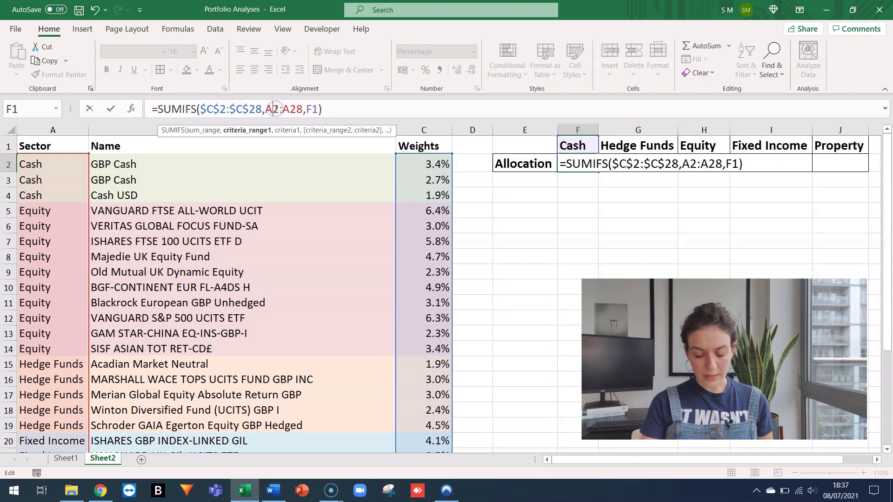
key("F4")
left_click(298, 109)
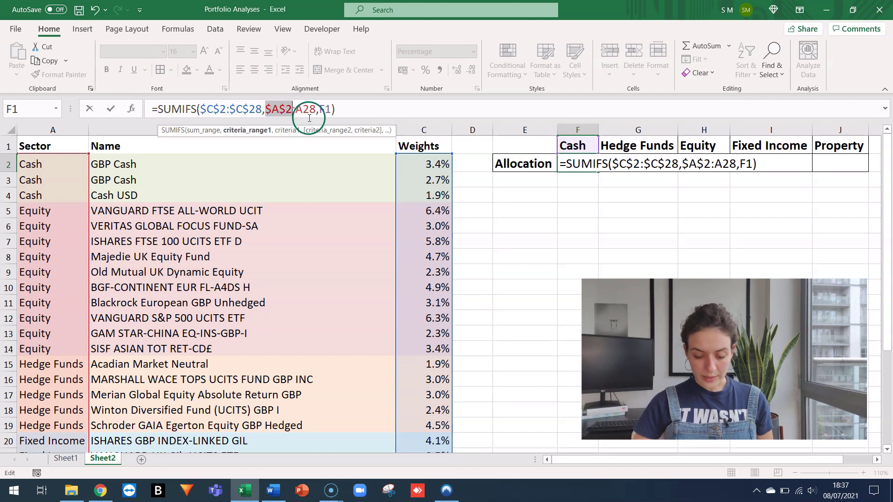
key("F4")
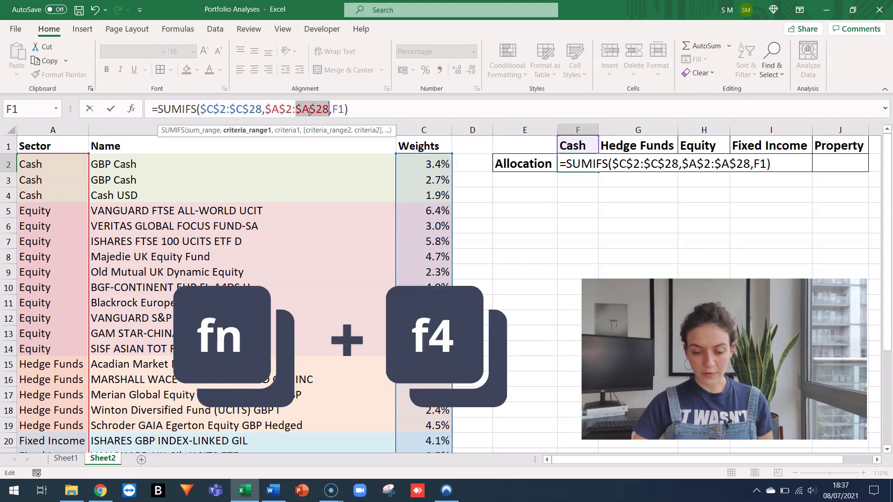
left_click(322, 108)
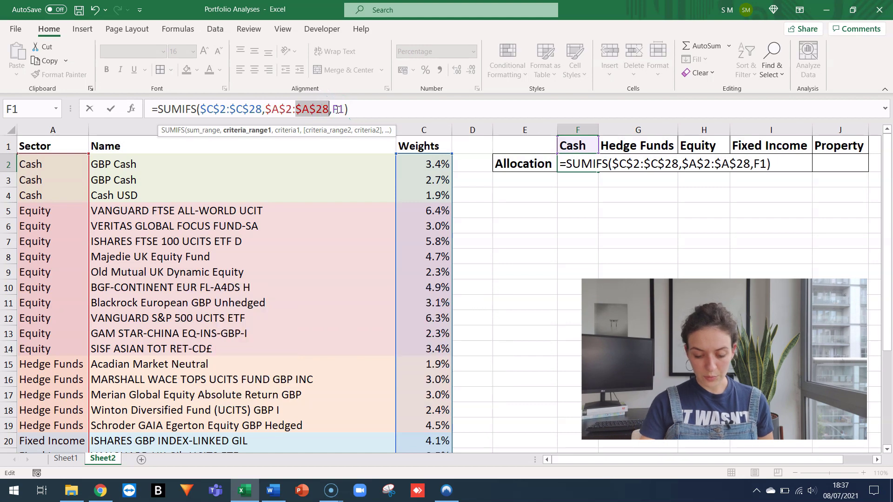
left_click(683, 164)
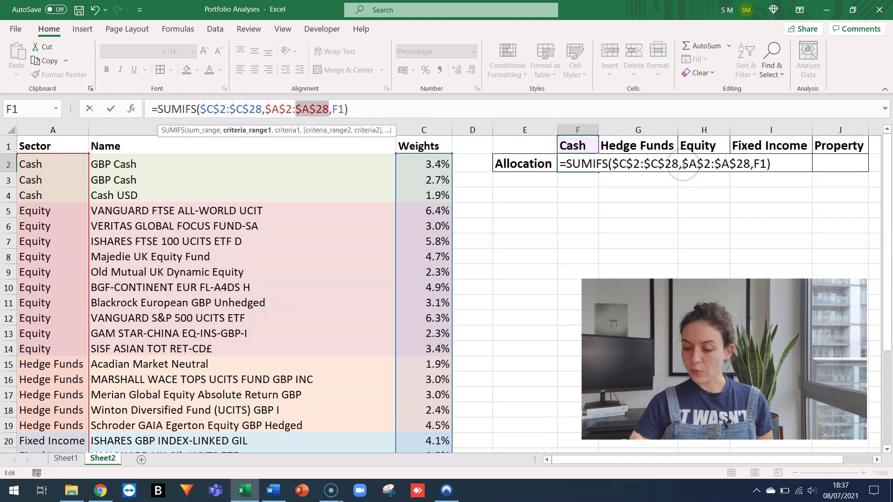
key("Return")
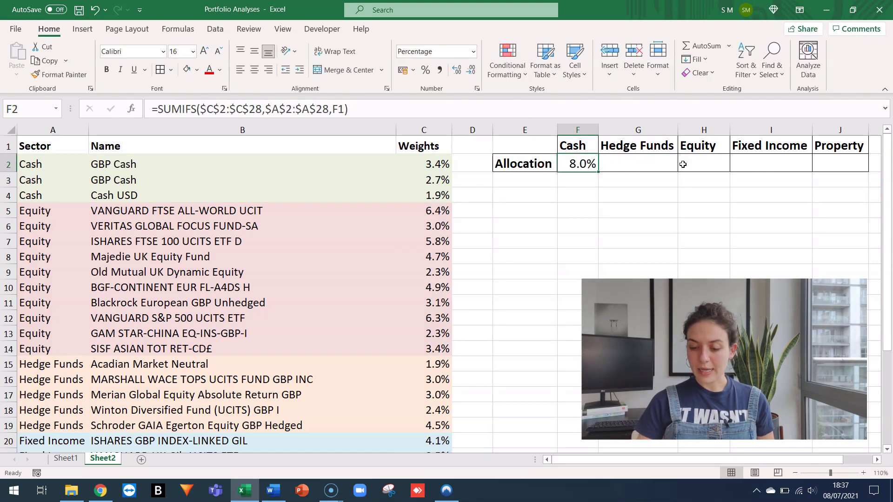
- Fill F2's SUMIFS formula across G2:J2 and confirm the five allocations sum to 100.0%
left_click_drag(430, 166, 432, 169)
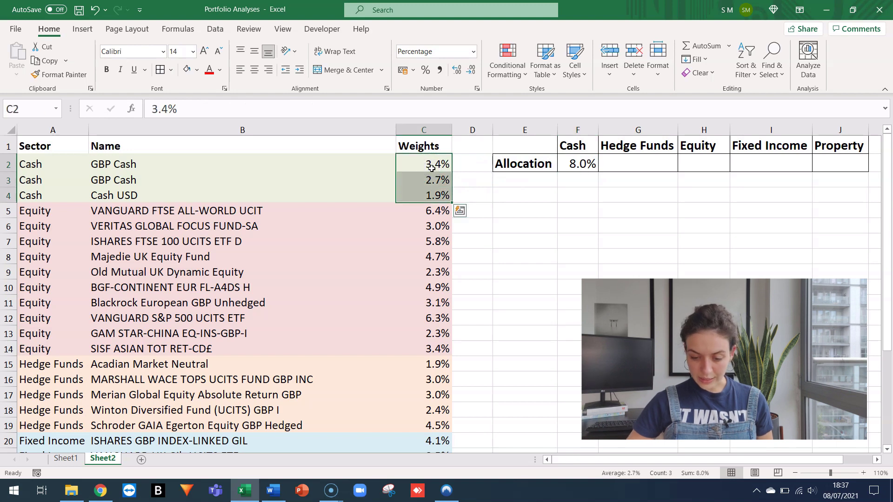
left_click(585, 163)
left_click_drag(598, 171, 838, 162)
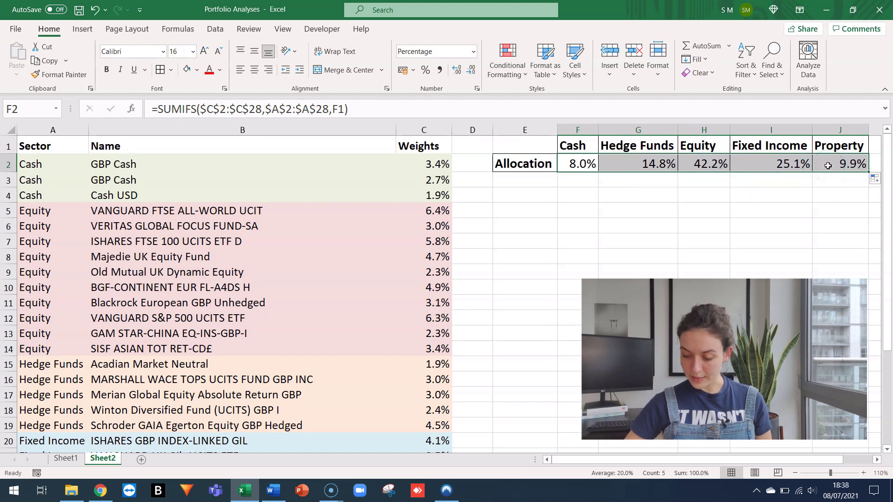
key("Left")
left_click_drag(578, 164, 842, 164)
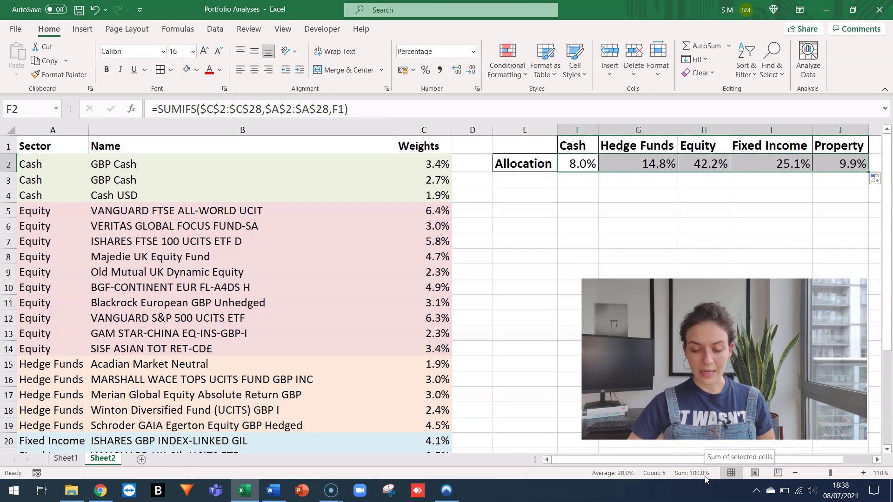
key("Left")
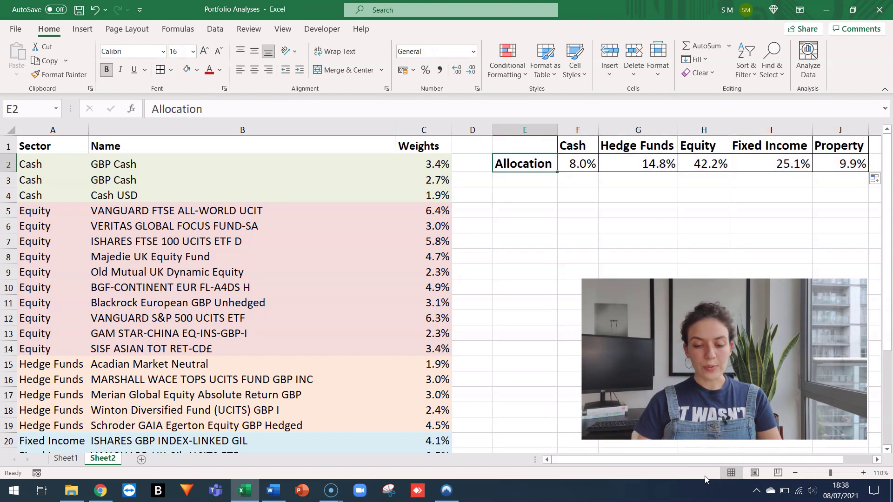